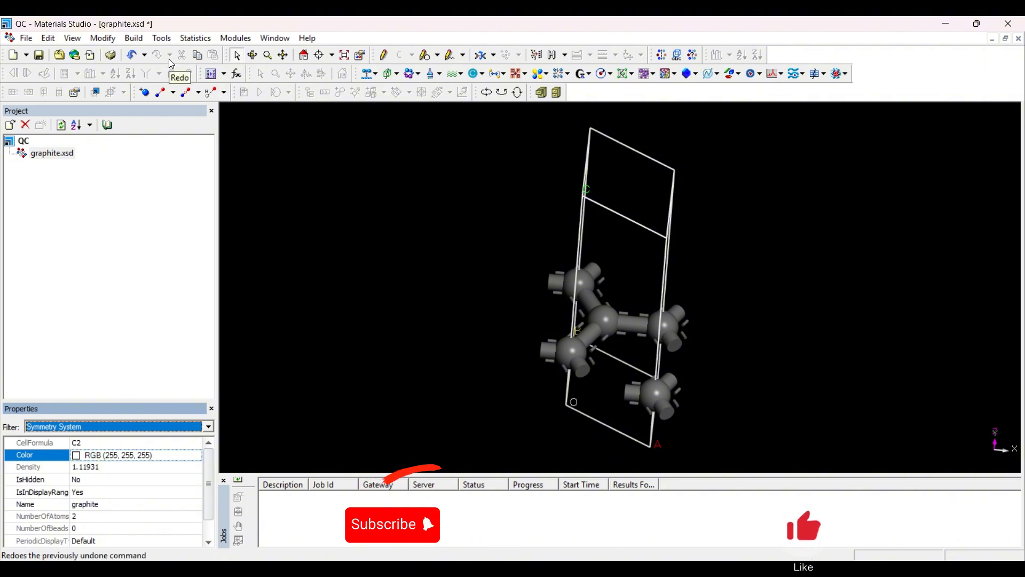
Build a supercell of the graphite structure with a range of 2 × 2 × 1.
click(128, 38)
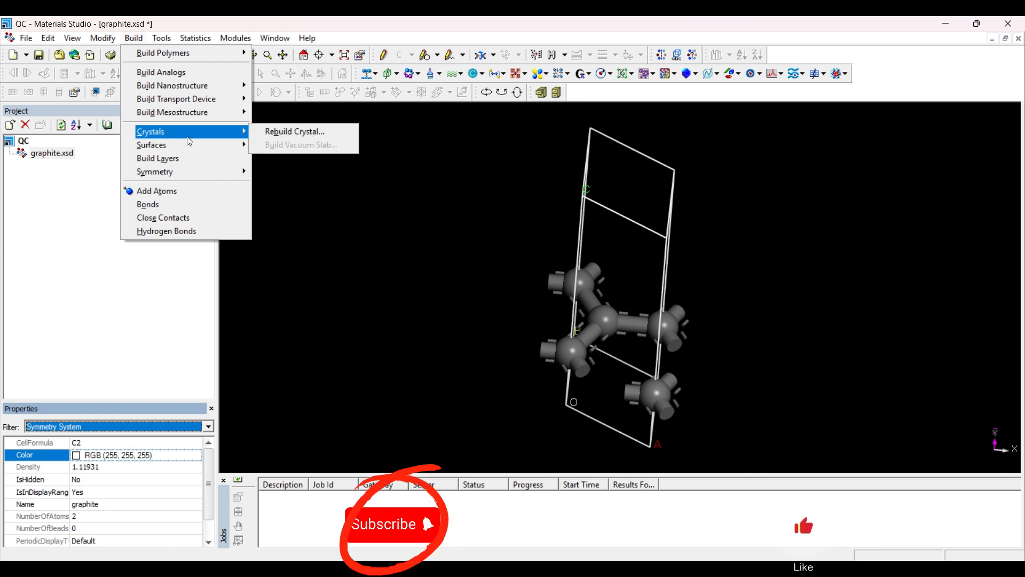
mouse_move(190, 166)
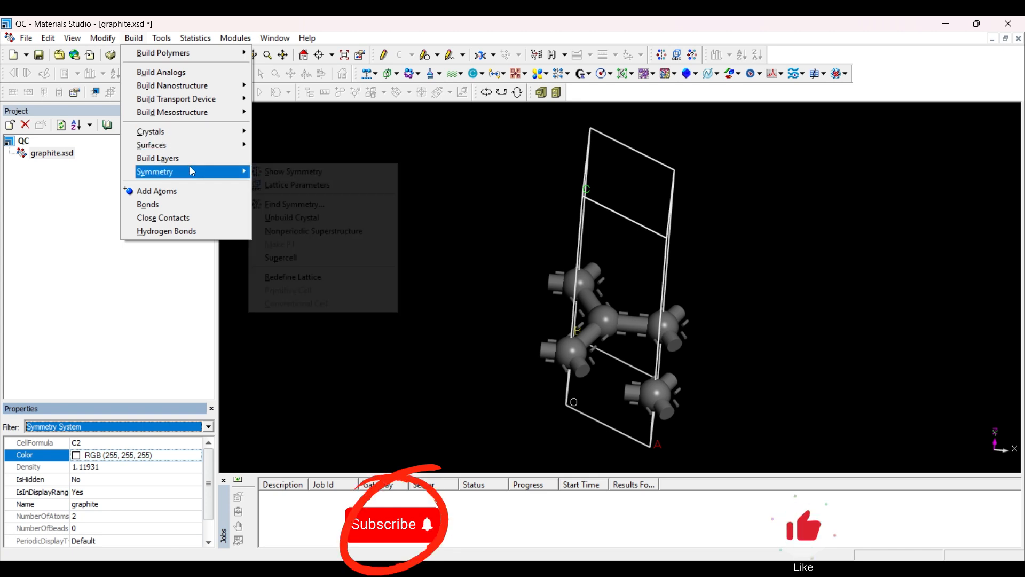
click(298, 259)
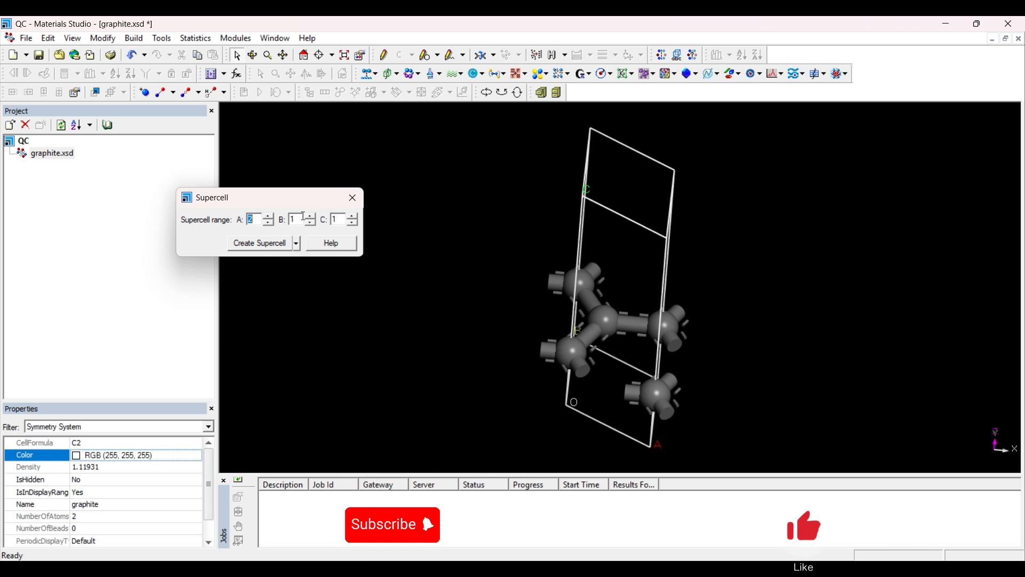
click(311, 216)
click(279, 247)
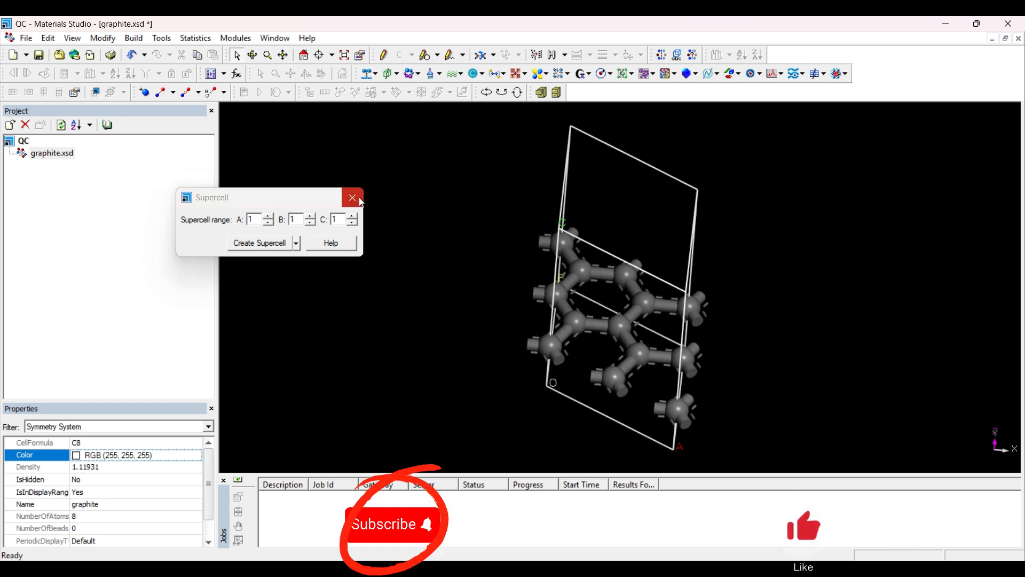
click(352, 198)
Rebuild the crystal with the lattice length c set to 15 Å to add vacuum around the carbon layer.
right_drag(570, 365, 679, 311)
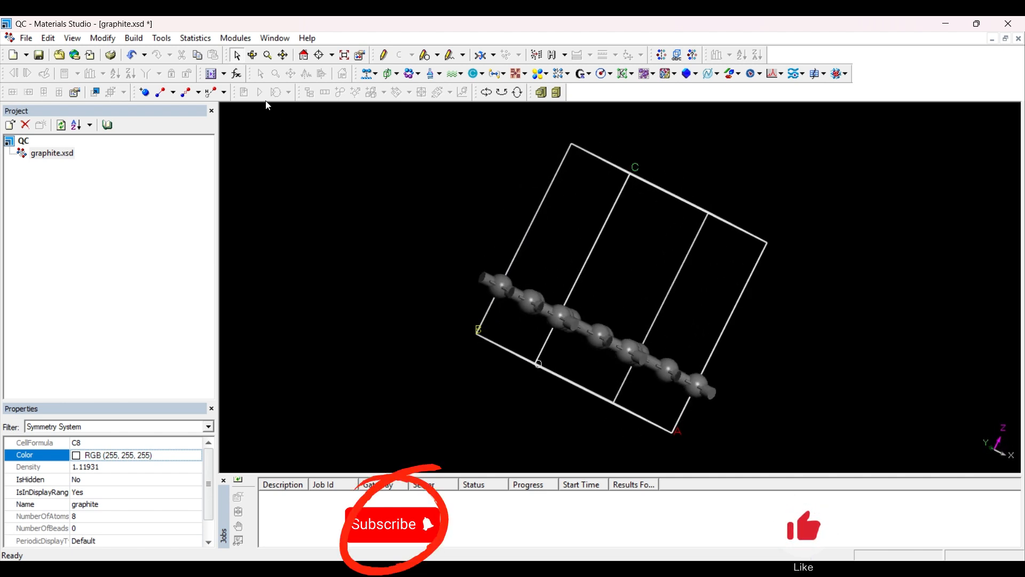
click(133, 38)
mouse_move(206, 153)
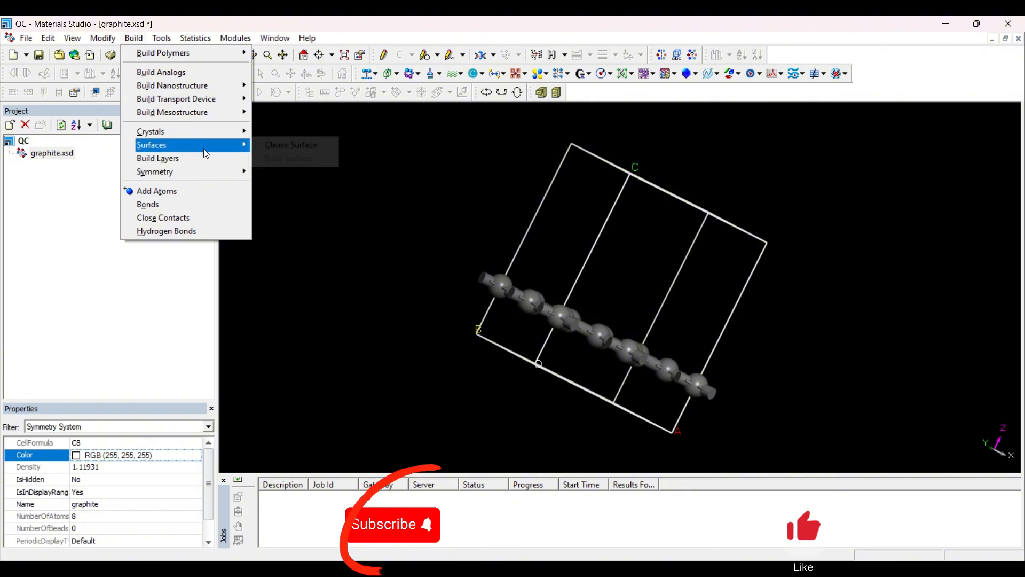
mouse_move(176, 131)
click(275, 130)
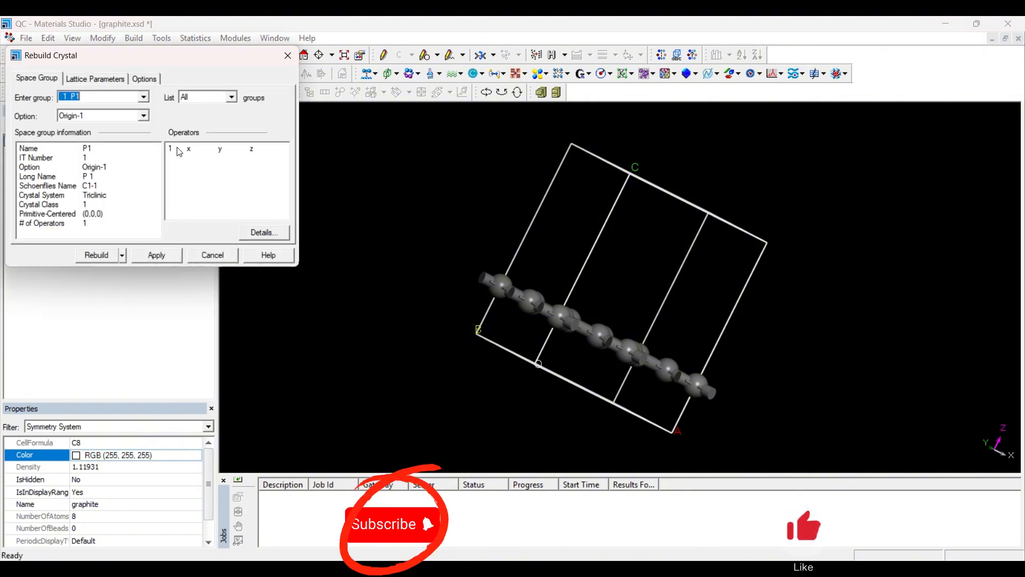
click(76, 80)
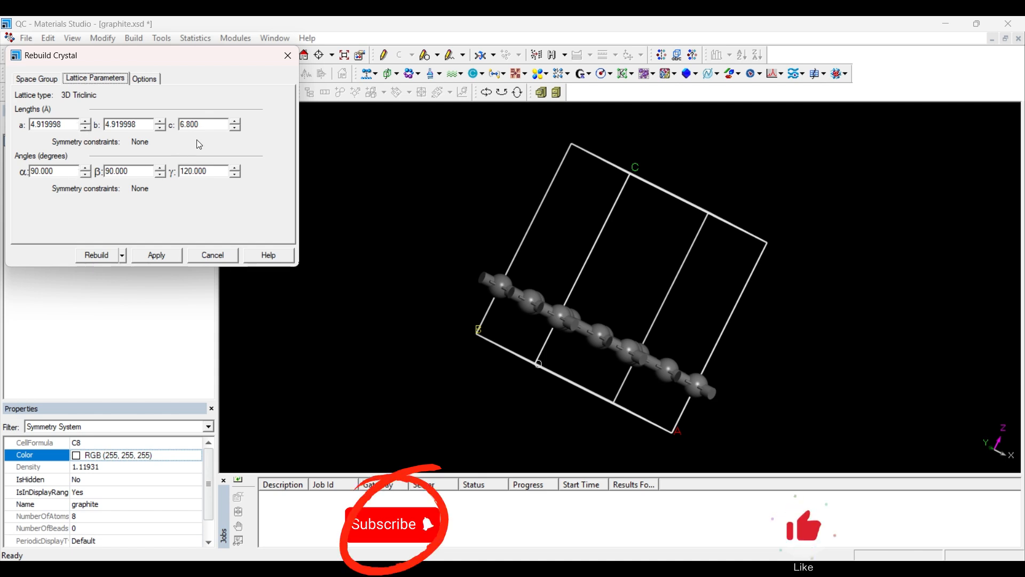
click(185, 125)
text(15)
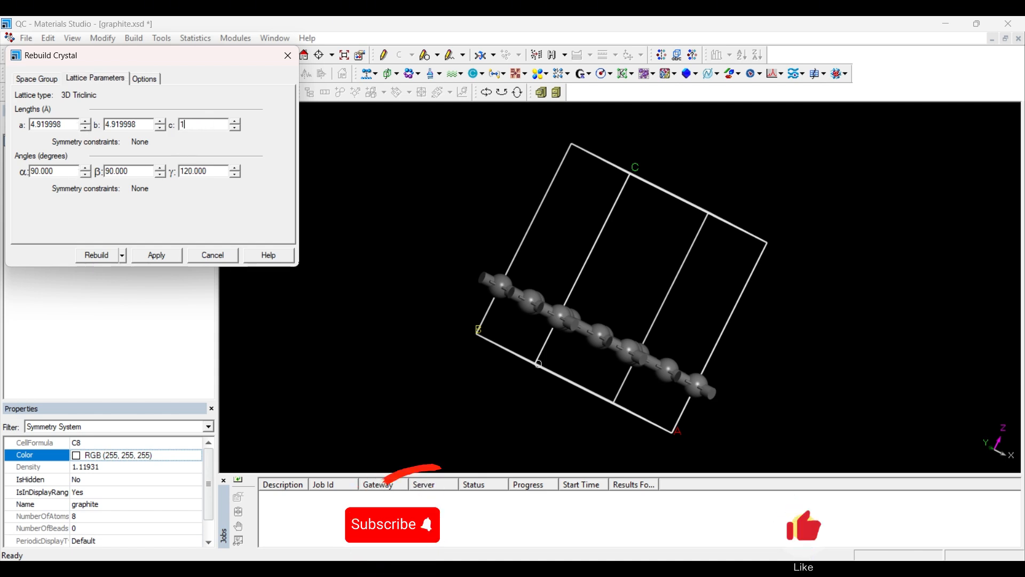
click(89, 255)
Select the whole carbon layer and shift it upward along the c axis to a fractional z of about 0.55.
right_drag(702, 247, 650, 242)
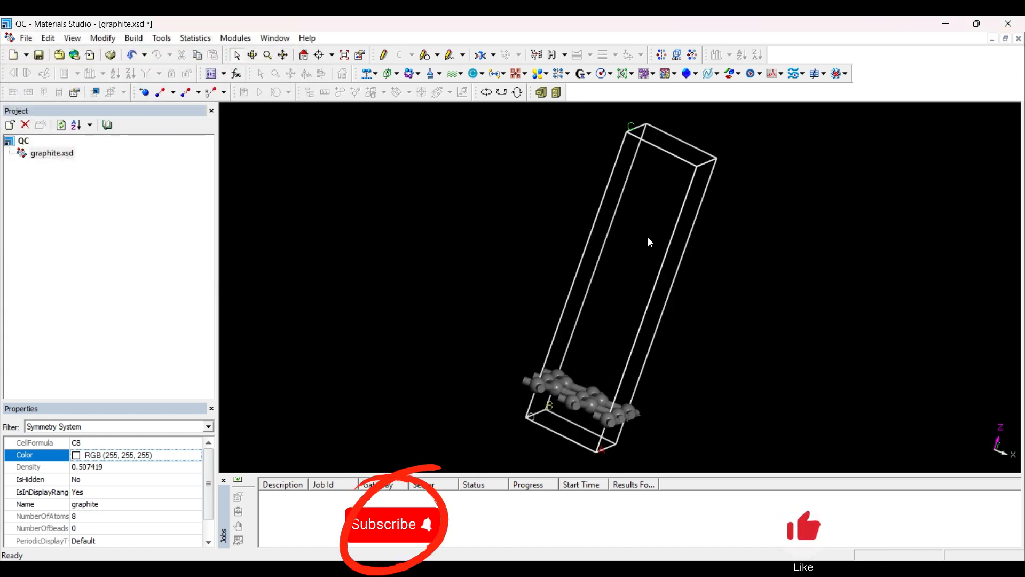
click(308, 57)
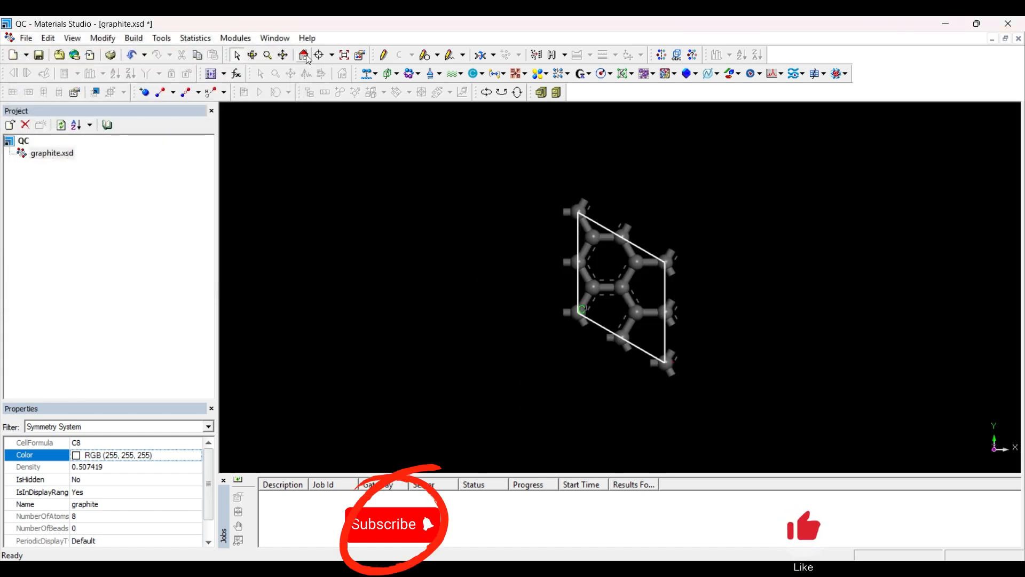
drag(526, 370, 691, 449)
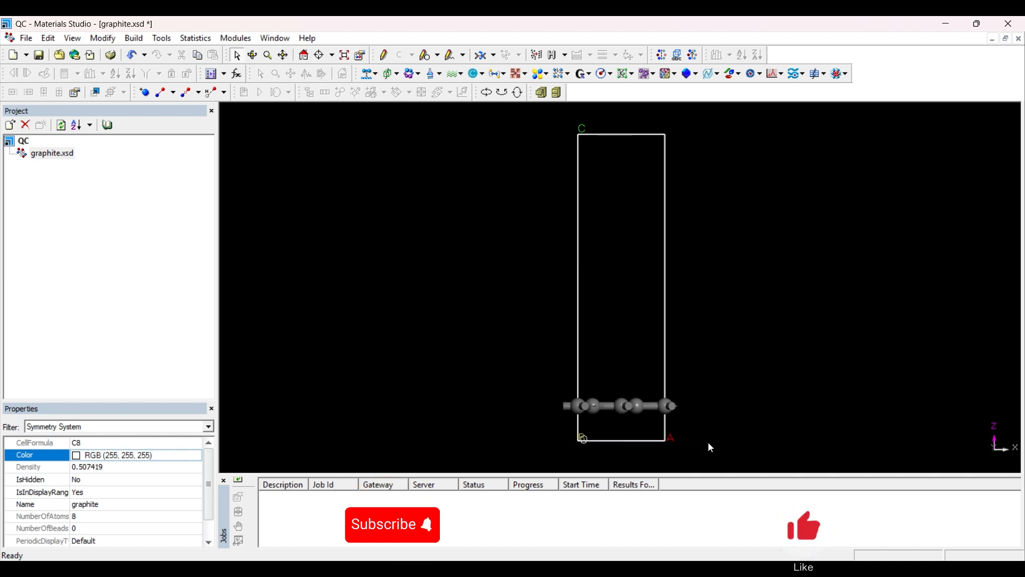
click(44, 93)
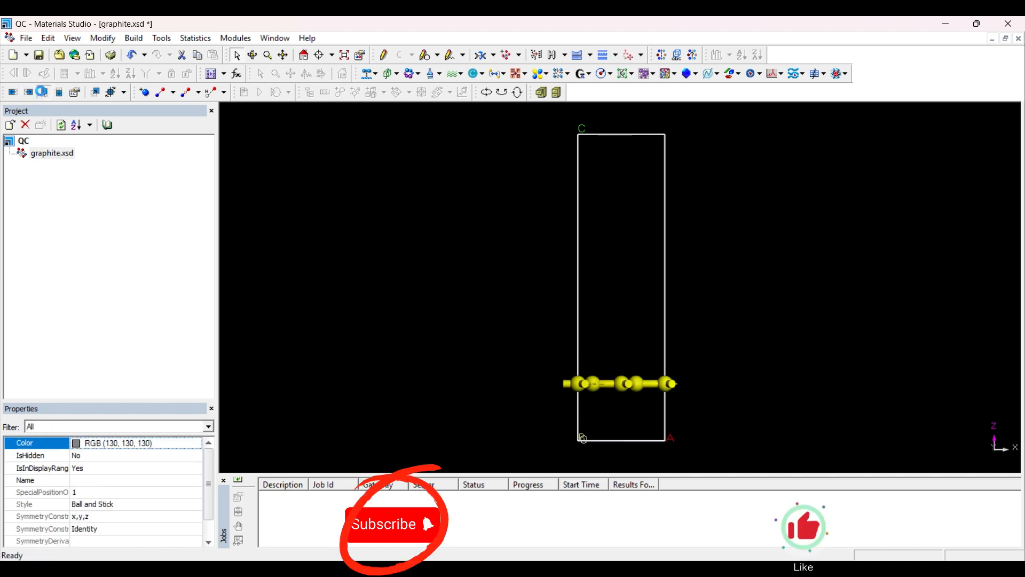
click(43, 93)
click(44, 92)
click(44, 93)
click(44, 93)
click(44, 93)
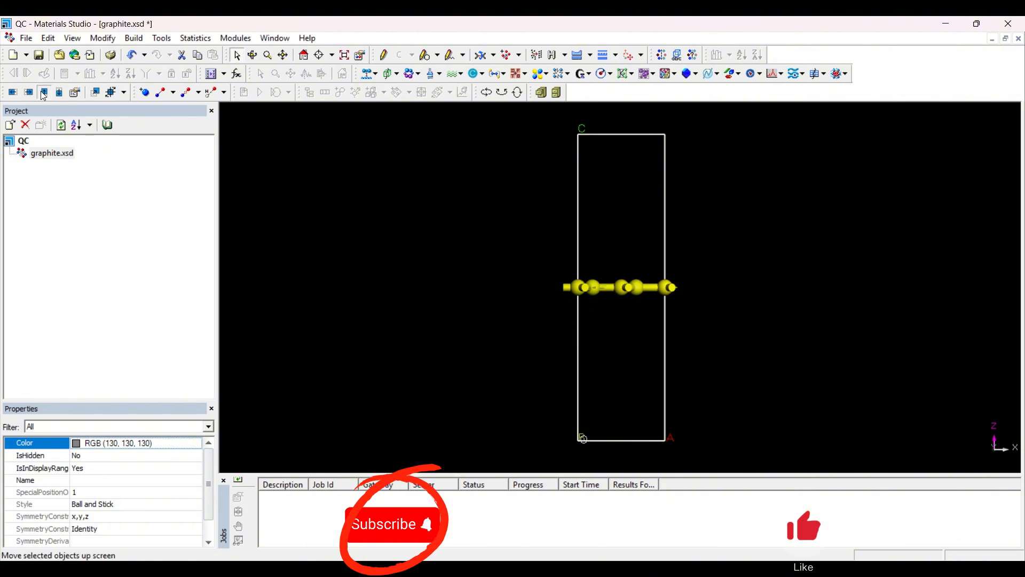
click(43, 93)
click(43, 93)
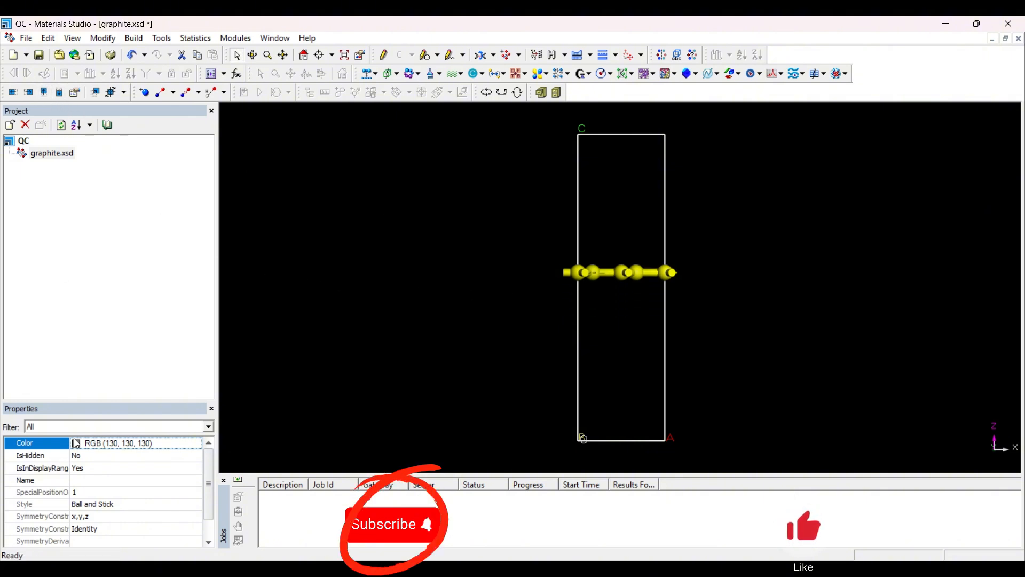
Inspect the fractional coordinates of a carbon atom at the layer's edge.
scroll(76, 489, down, 1)
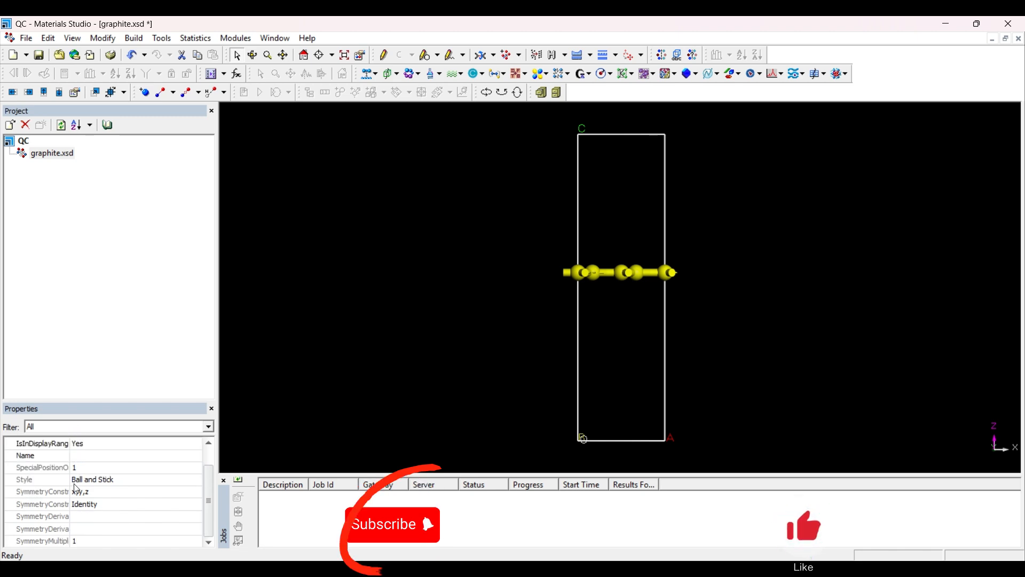
click(600, 290)
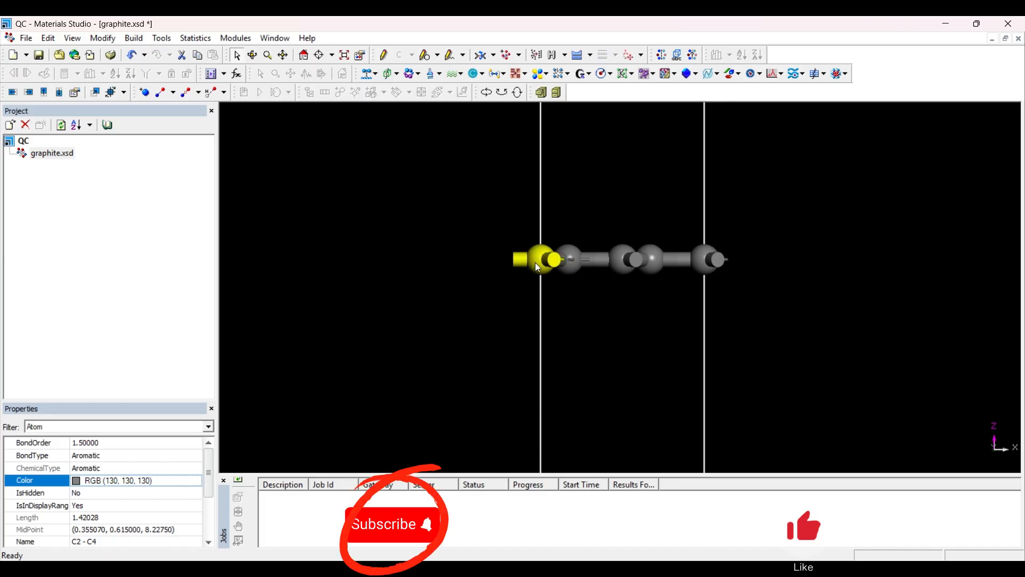
scroll(71, 465, down, 2)
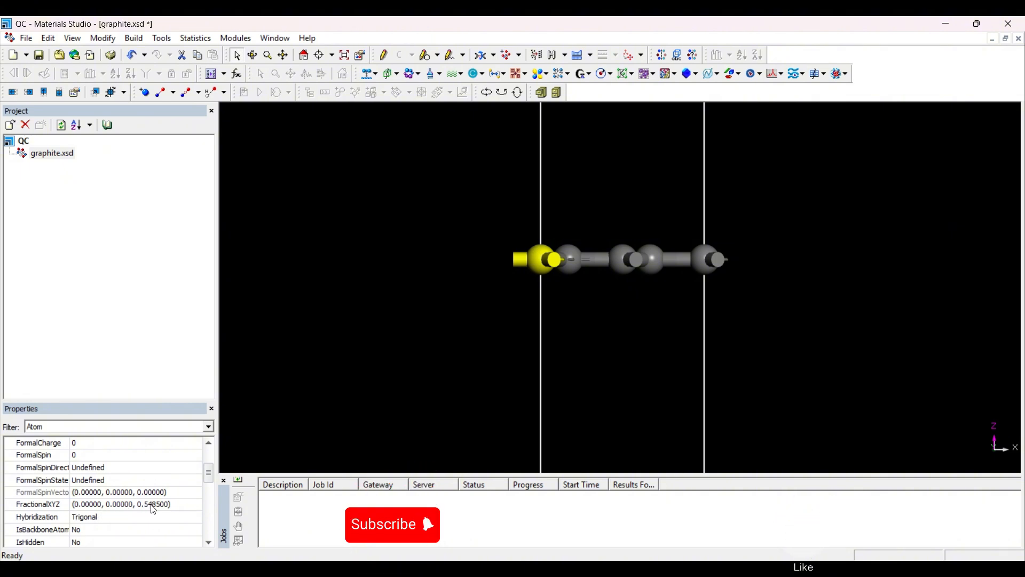
Nudge the whole carbon layer down toward the cell's mid-height, to a fractional z of about 0.51.
drag(503, 237, 857, 268)
click(60, 96)
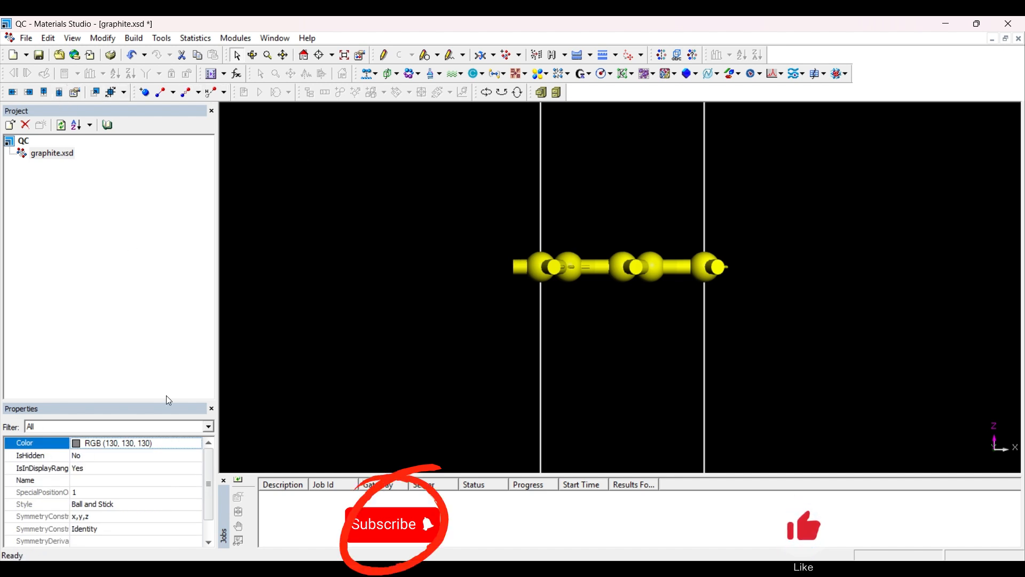
click(324, 389)
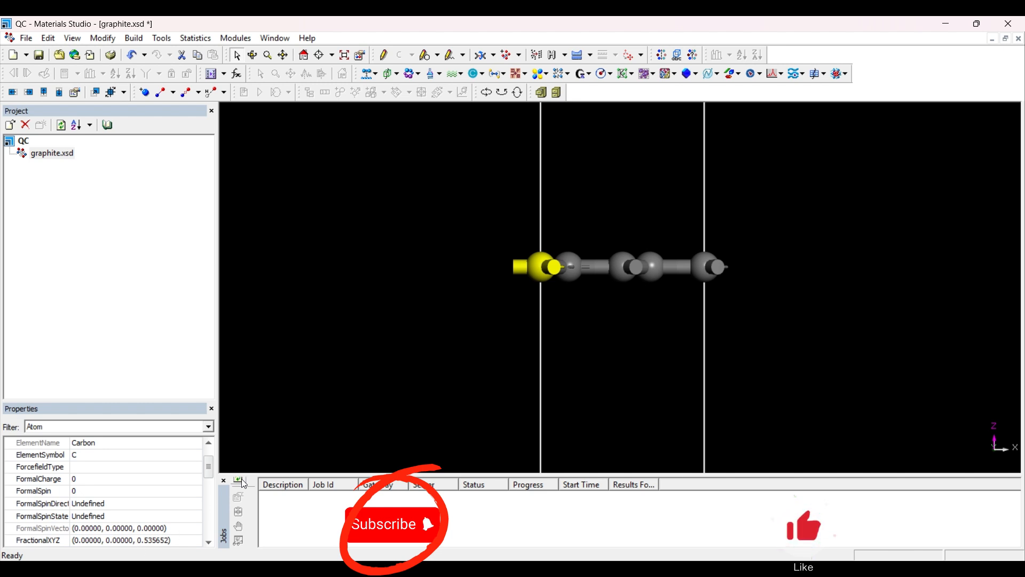
drag(462, 219, 798, 337)
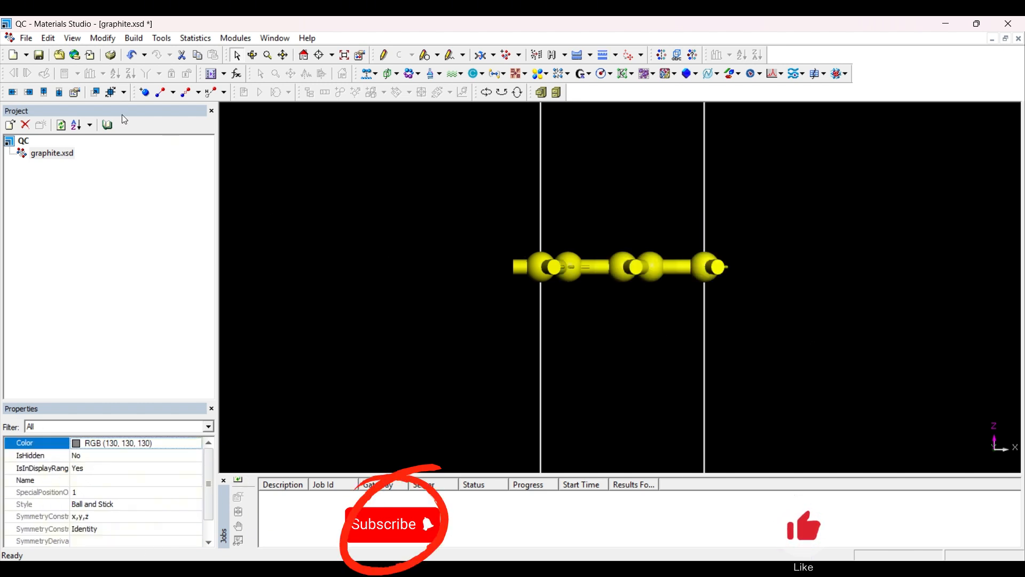
click(58, 94)
click(383, 354)
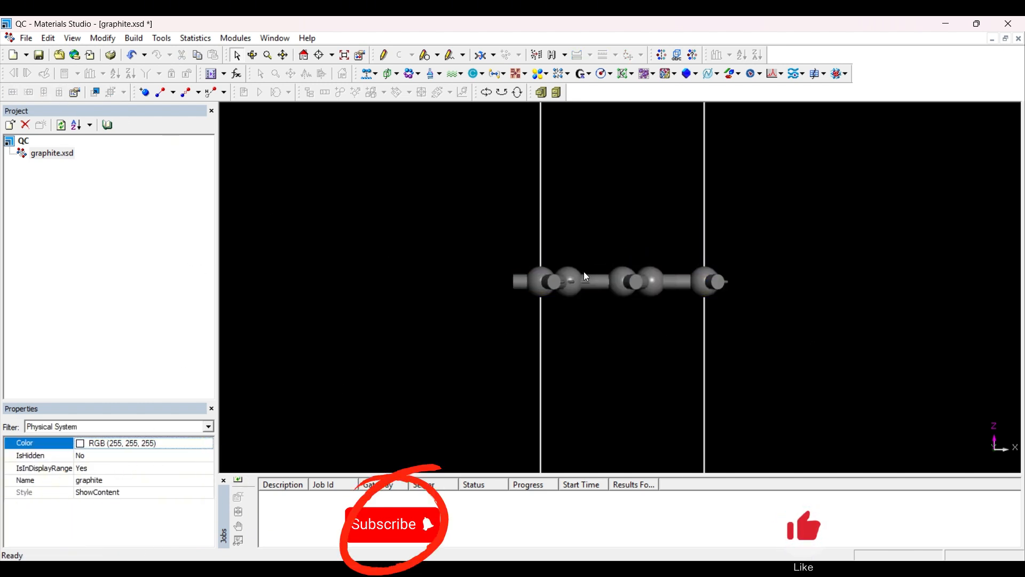
Filter the properties by Atom, check an edge carbon's fractional coordinates, and restore the view of the full cell.
click(549, 279)
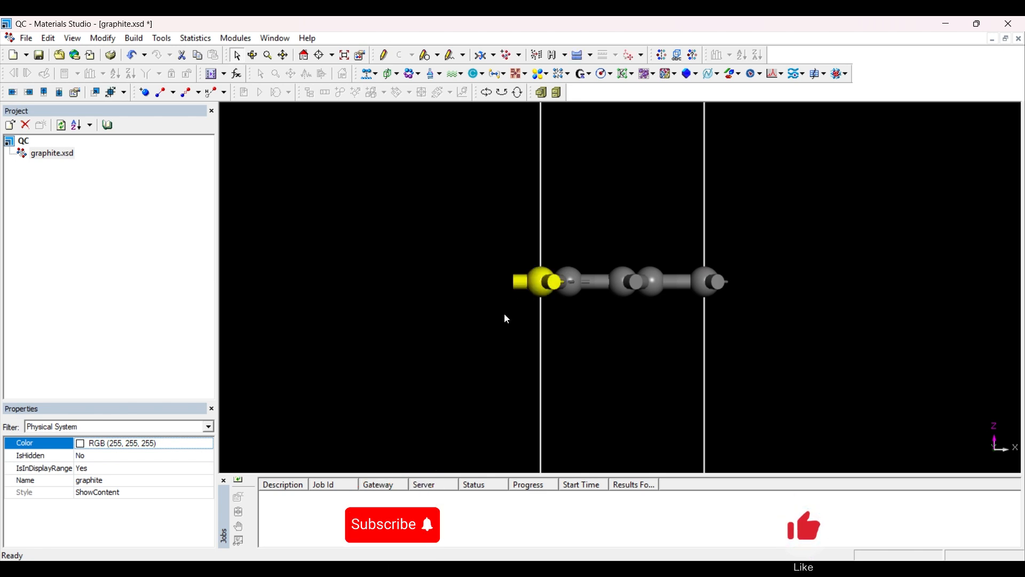
click(204, 430)
click(161, 459)
scroll(153, 476, down, 2)
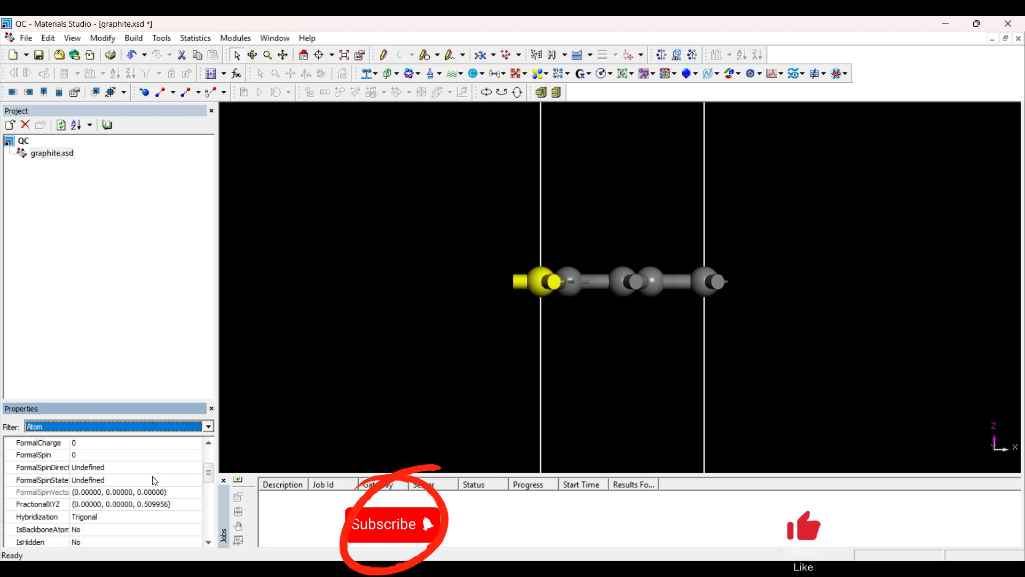
click(521, 299)
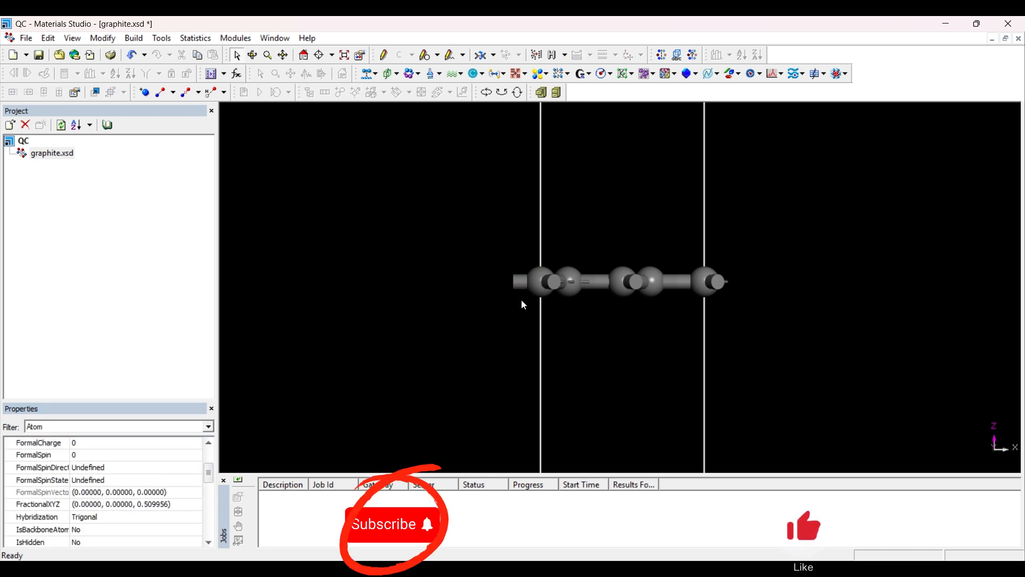
click(308, 58)
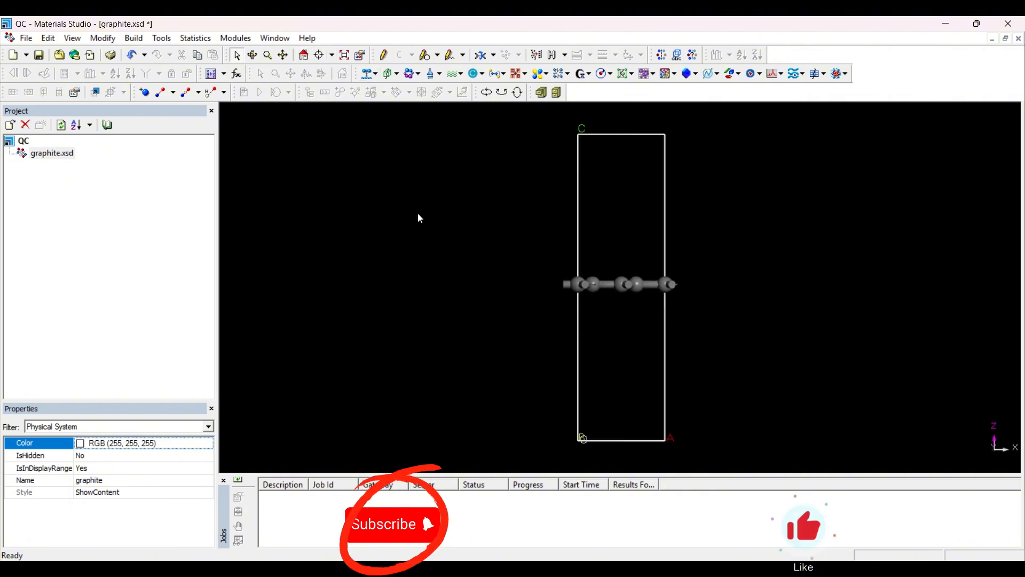
Open the CASTEP calculation setup and review the convergence settings of the geometry optimization.
click(458, 73)
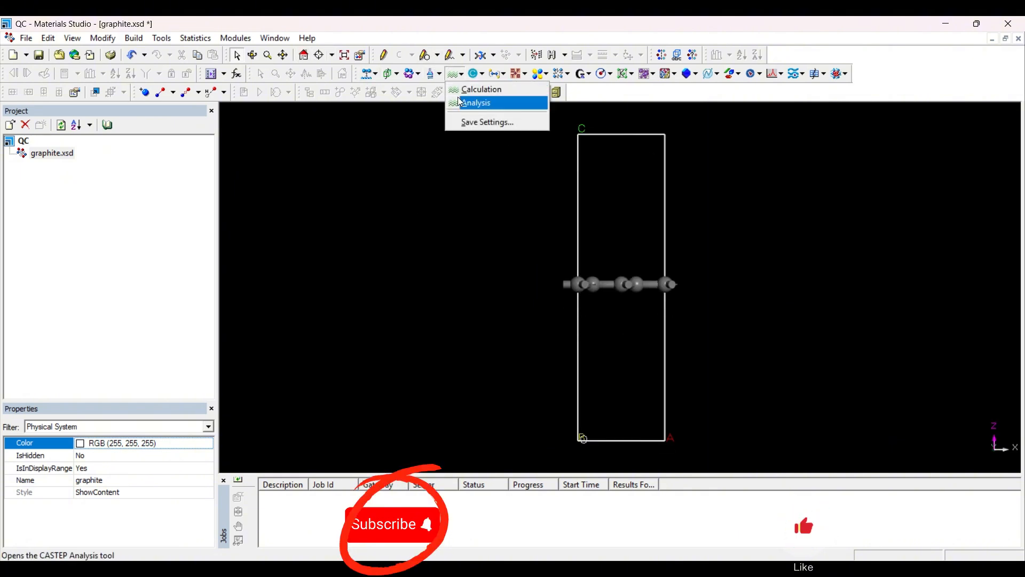
click(480, 89)
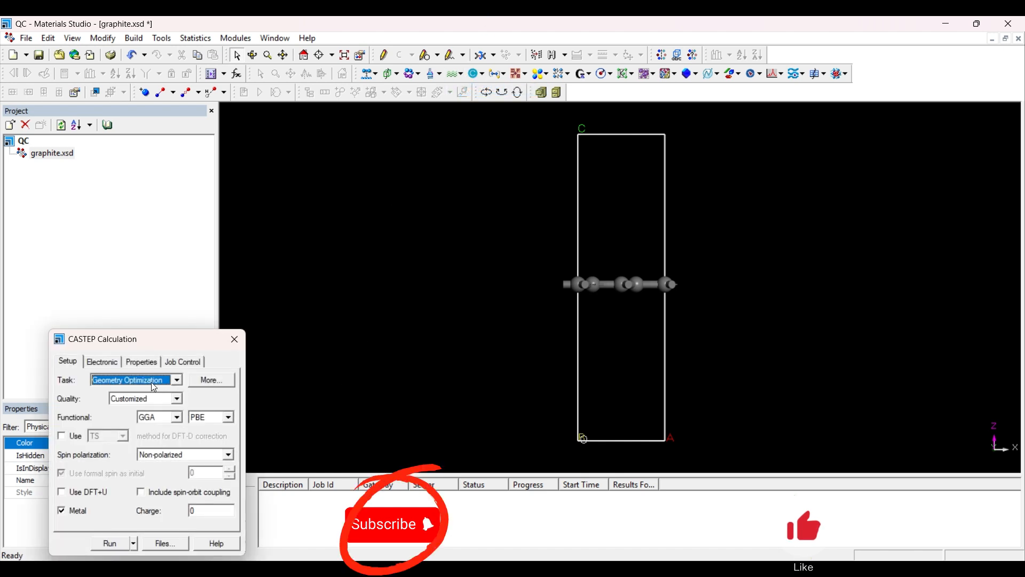
click(211, 380)
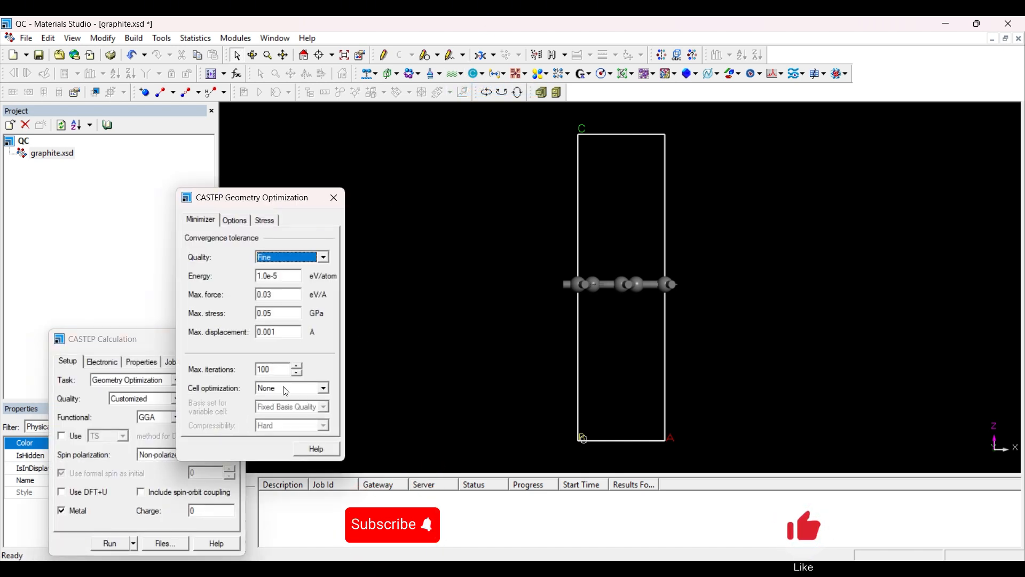
click(333, 197)
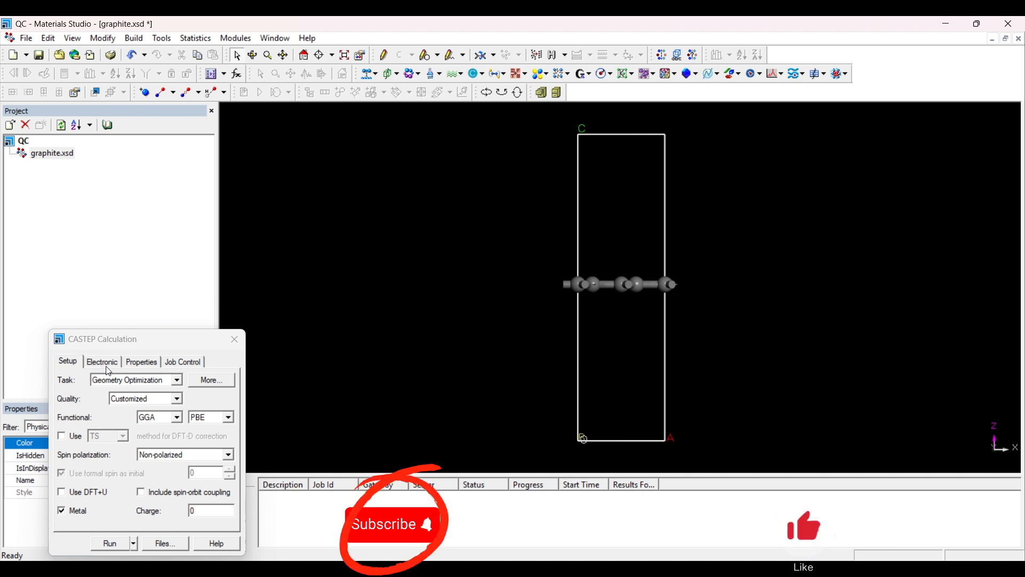
Set the quality of the CASTEP geometry optimization to Express.
click(144, 398)
click(137, 417)
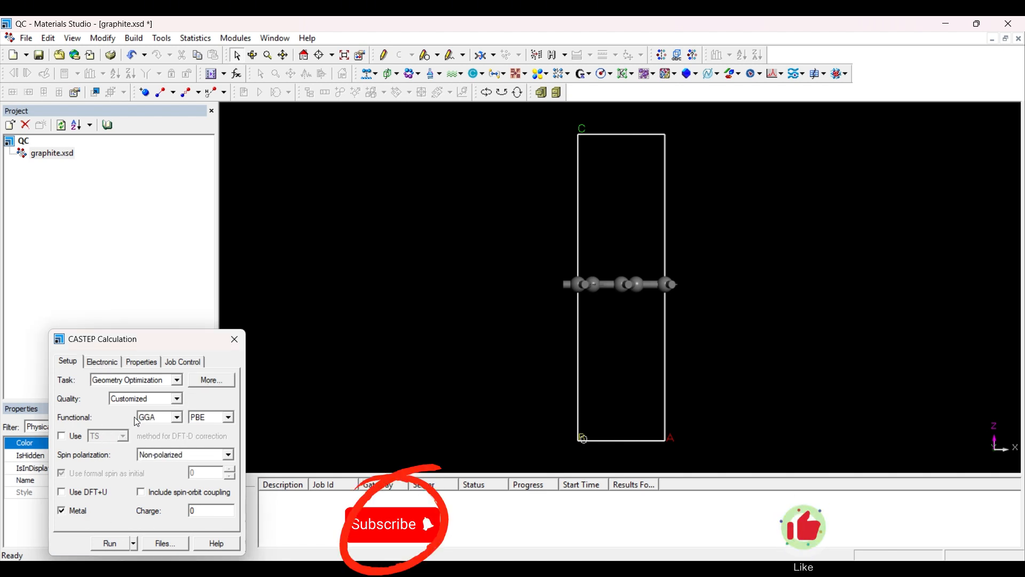
click(140, 405)
click(136, 409)
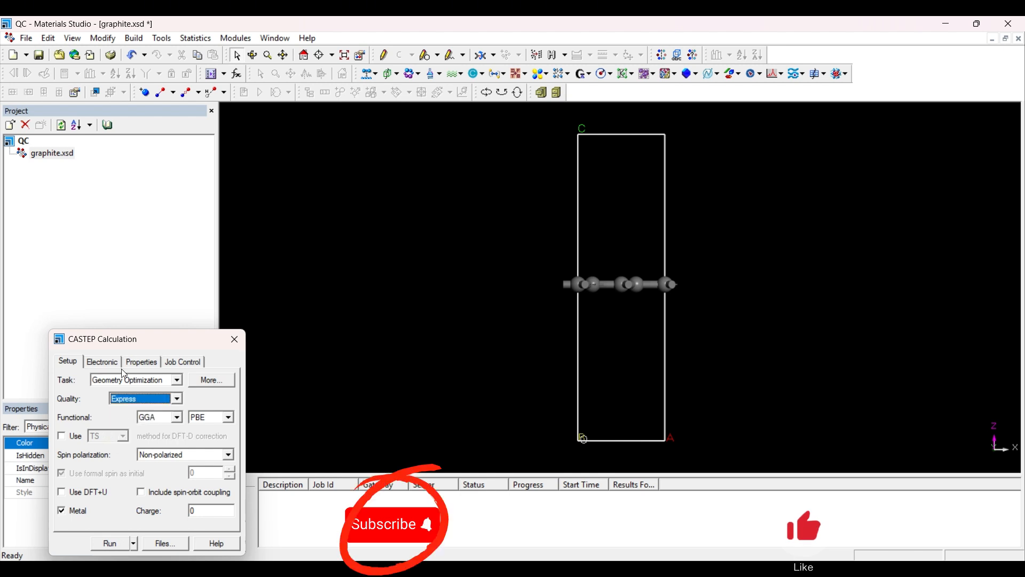
Check the electronic and job control settings, and run the CASTEP geometry optimization with P1 symmetry on 4 cores.
click(103, 363)
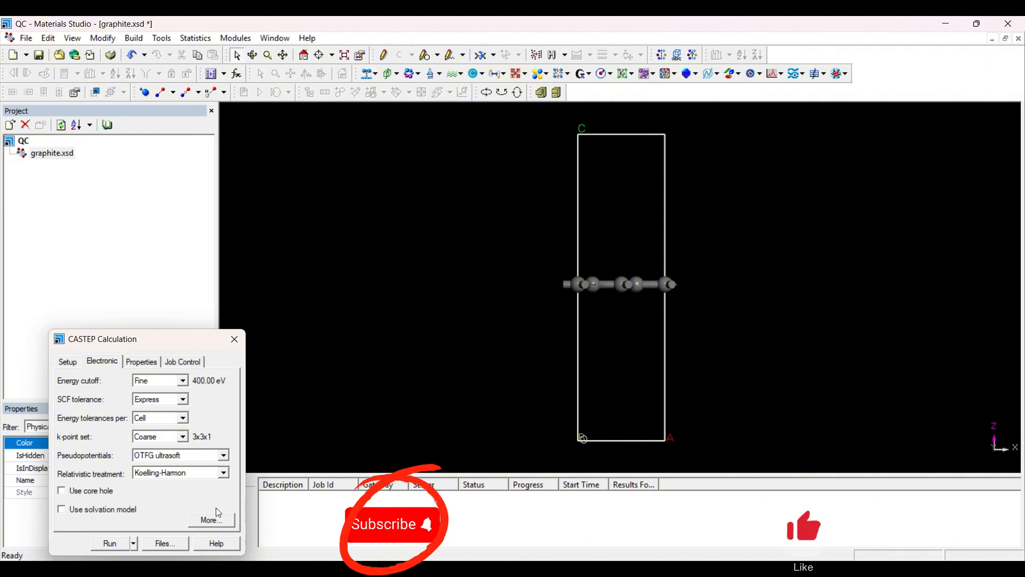
click(158, 364)
click(182, 361)
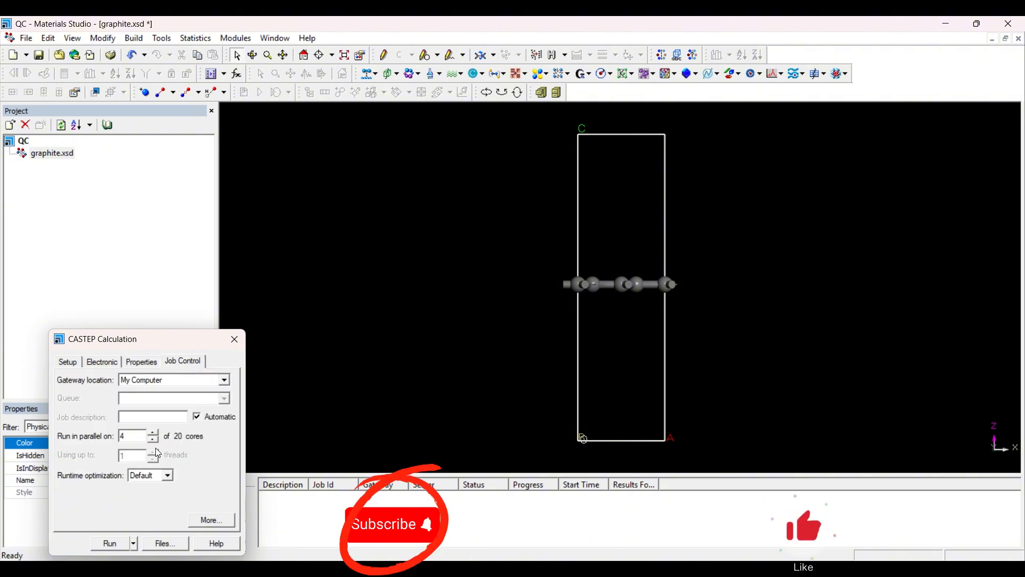
click(211, 519)
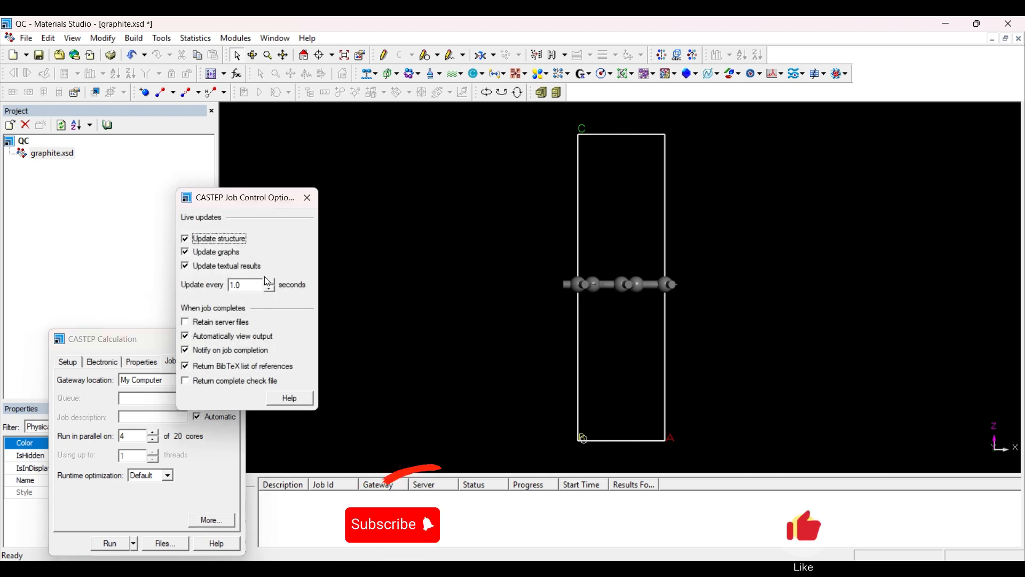
click(307, 198)
click(111, 543)
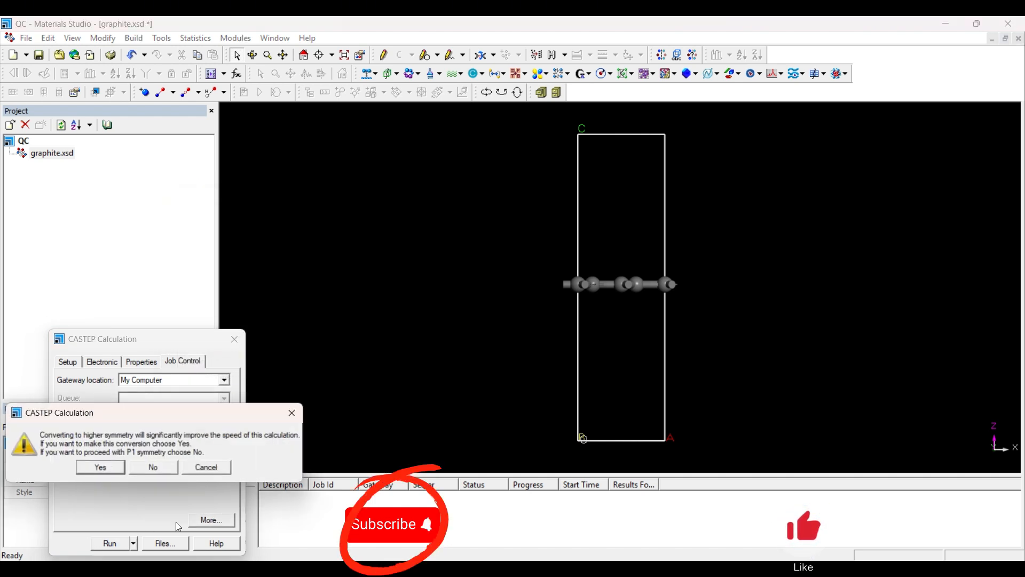
click(170, 468)
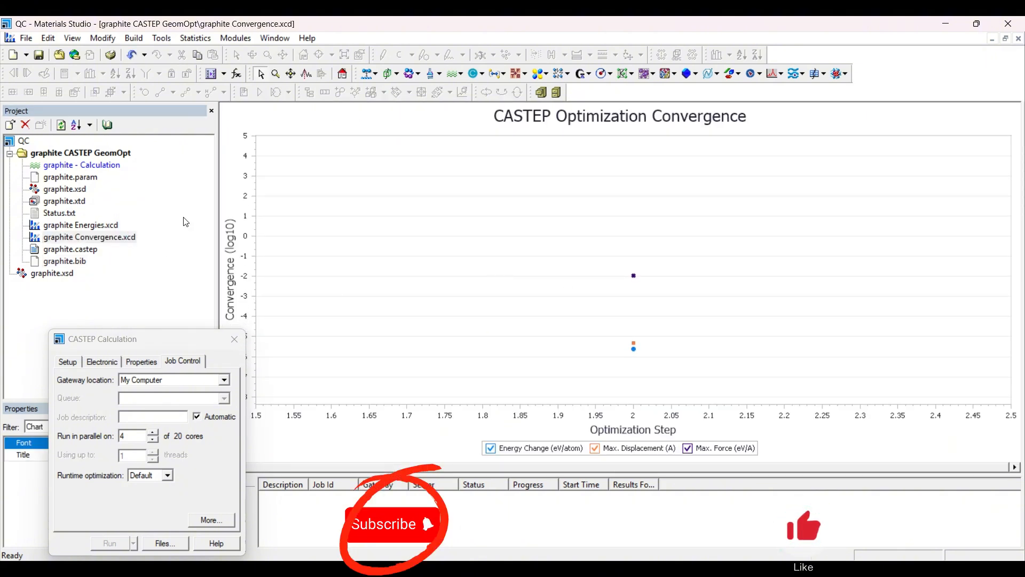
Open the optimized graphite.xsd from the graphite CASTEP GeomOpt folder and set the CASTEP calculation task to Energy.
double_click(60, 190)
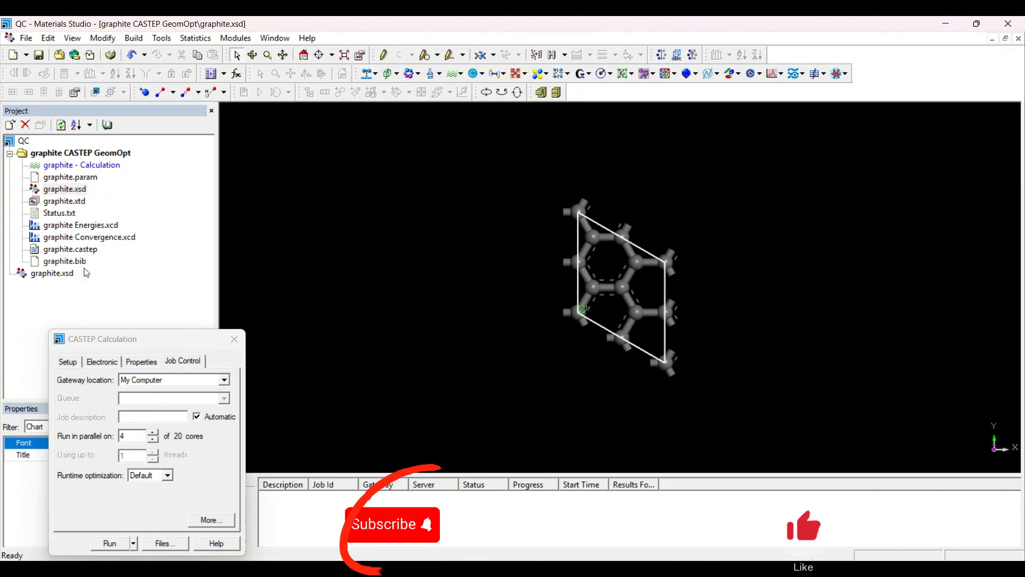
drag(127, 341, 208, 237)
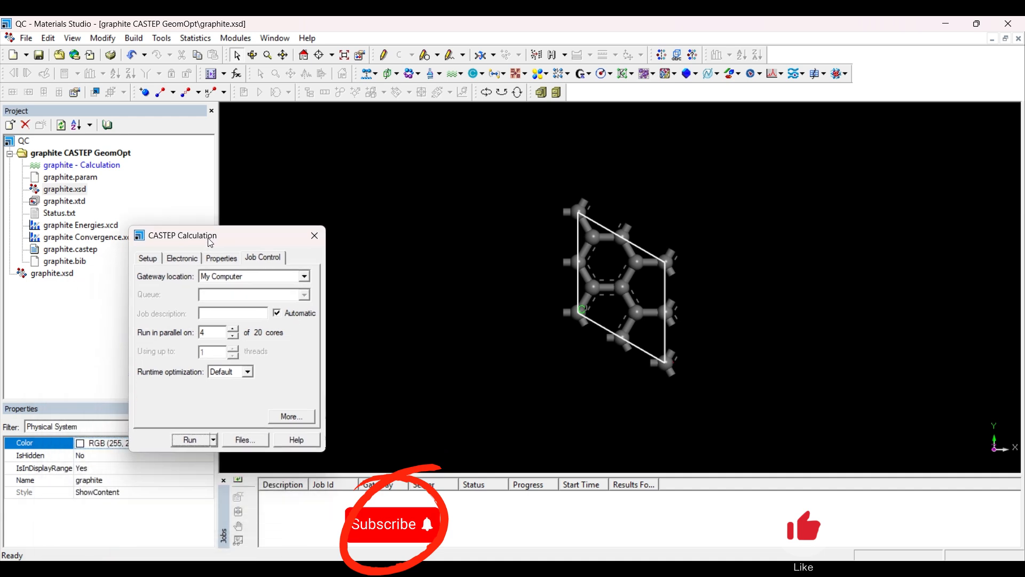
click(149, 258)
click(201, 276)
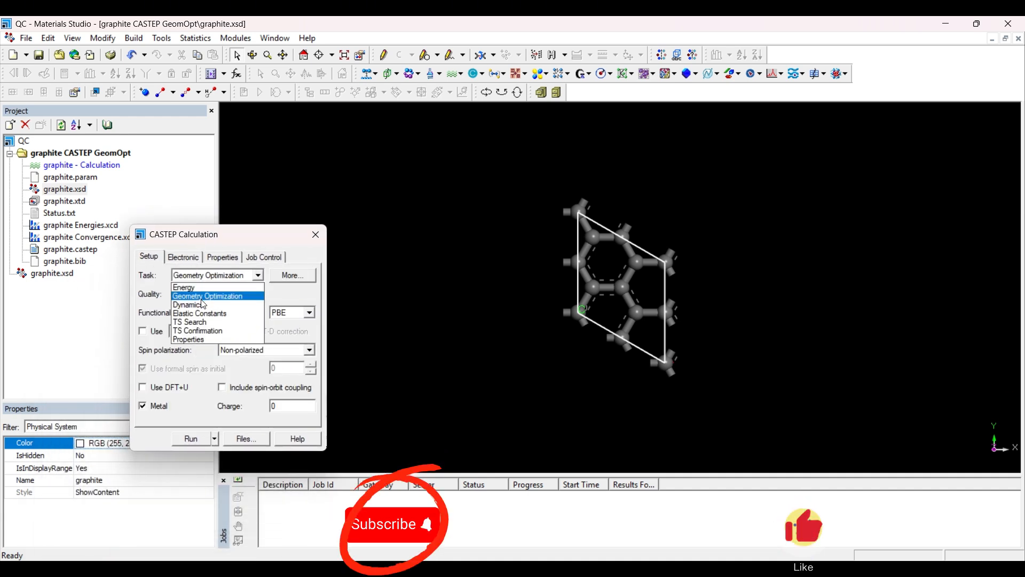
click(201, 288)
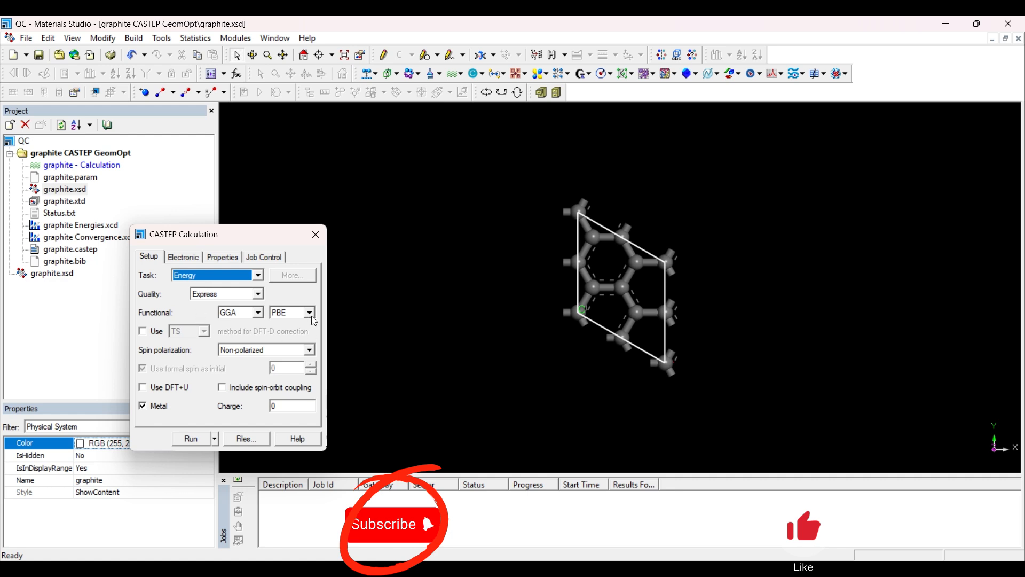
Include Band structure and Density of states among the properties of the energy calculation.
click(224, 258)
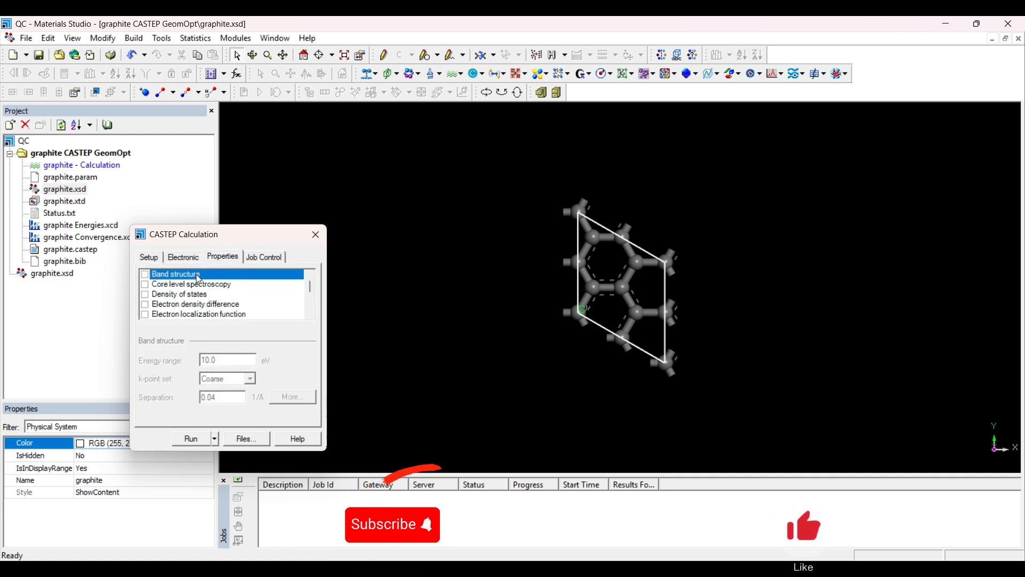
click(147, 277)
click(149, 299)
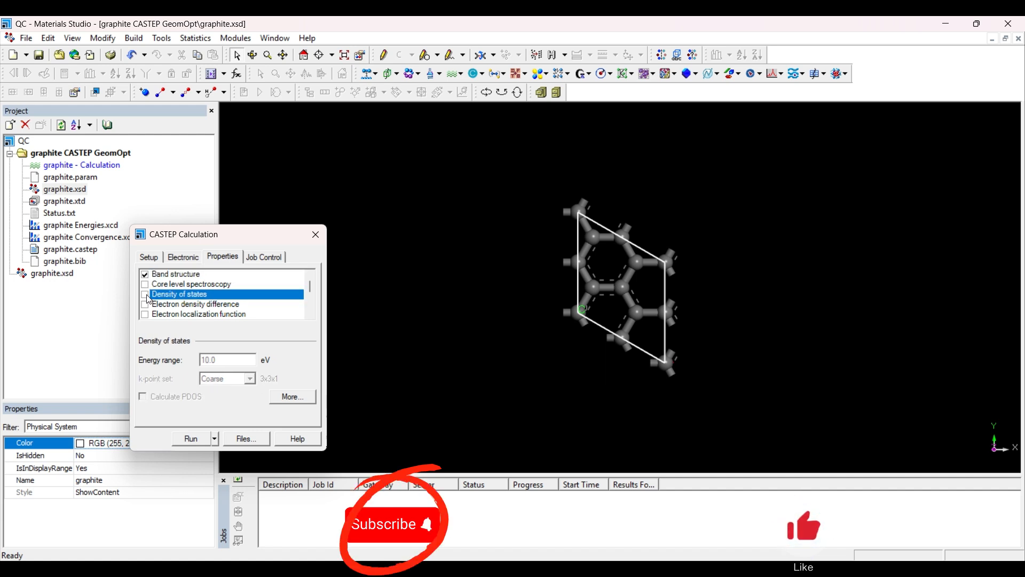
Generate the default Brillouin zone path for the band structure and close its options.
click(160, 275)
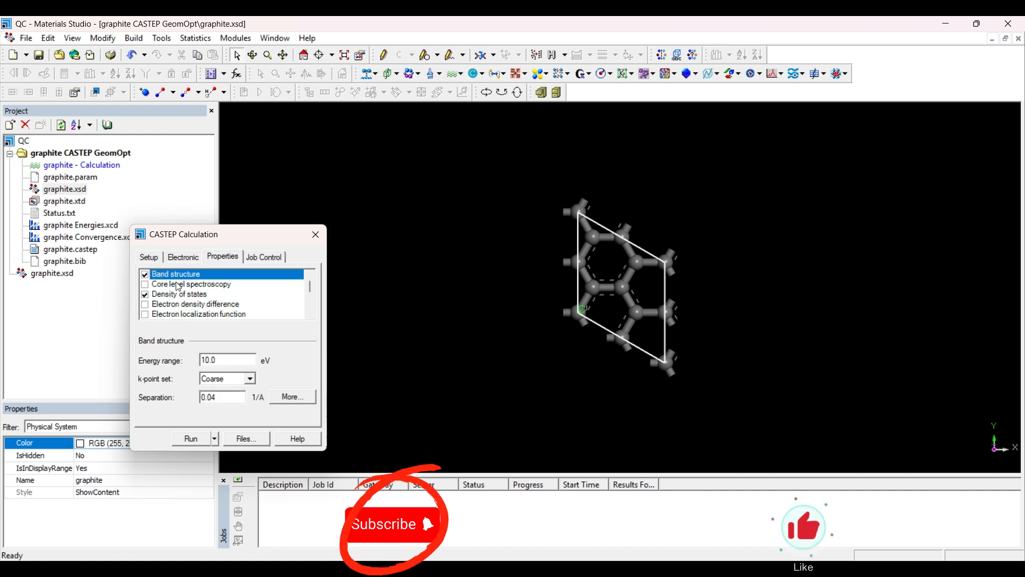
click(292, 397)
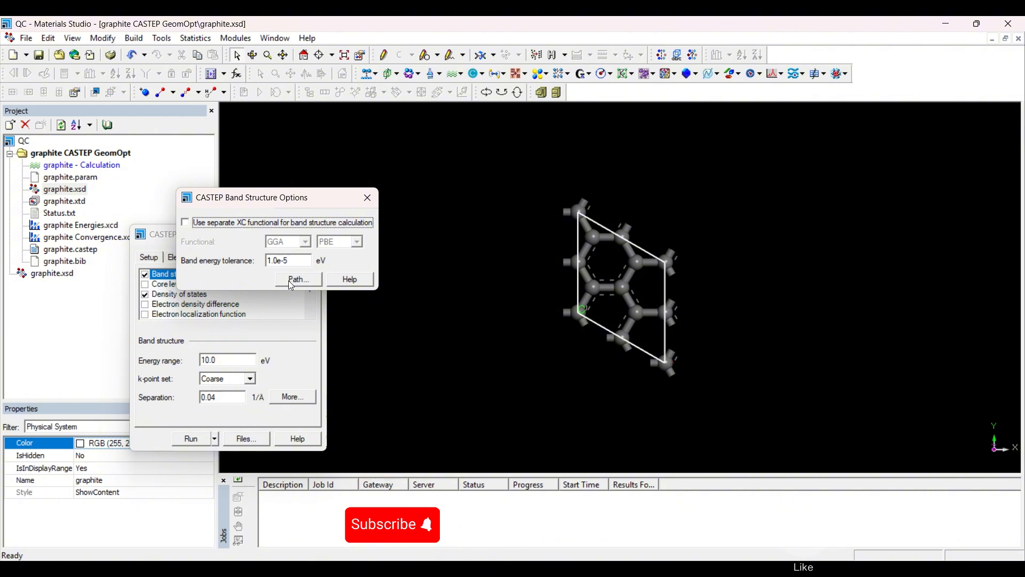
click(292, 282)
click(204, 220)
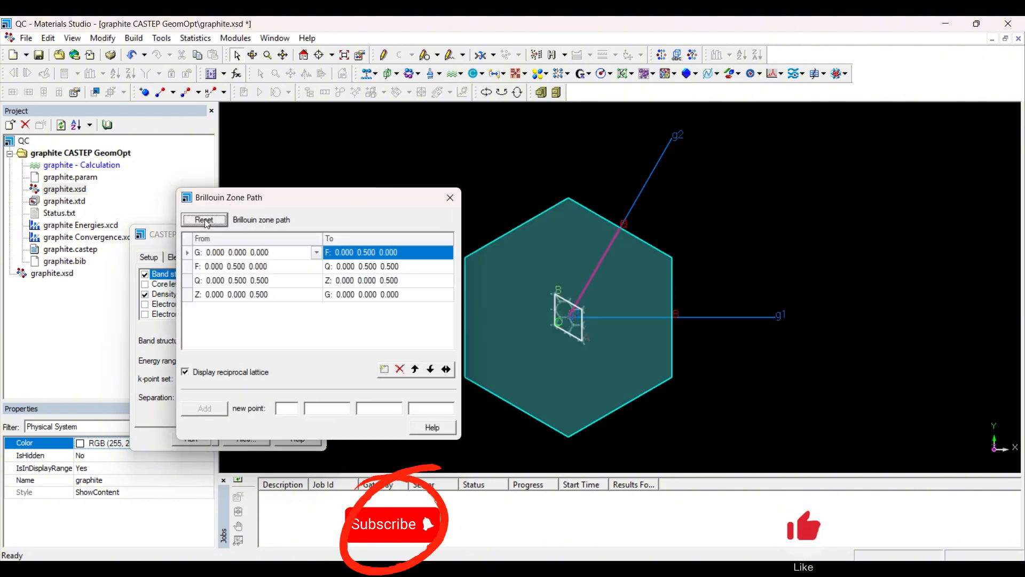
click(450, 198)
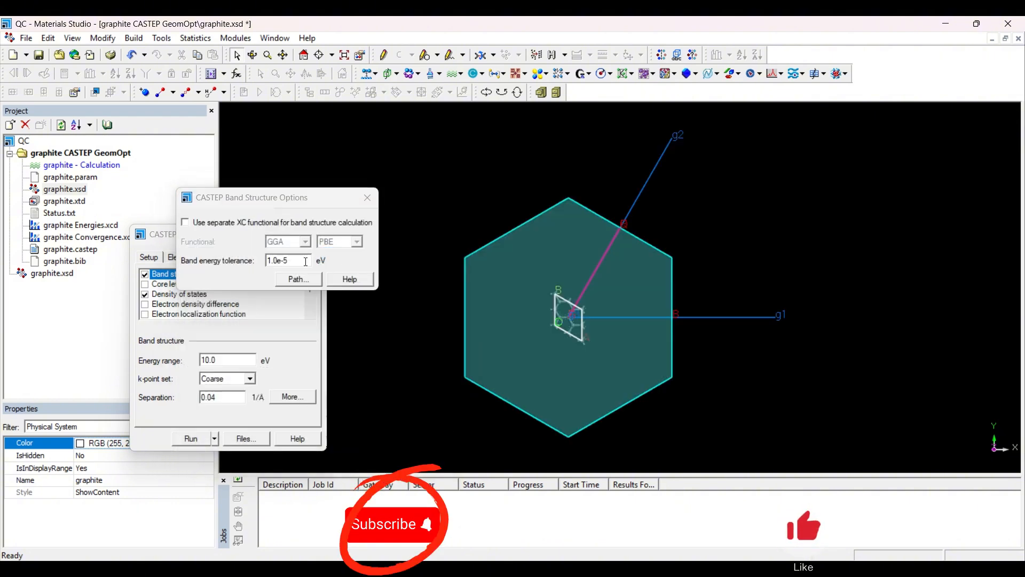
click(367, 197)
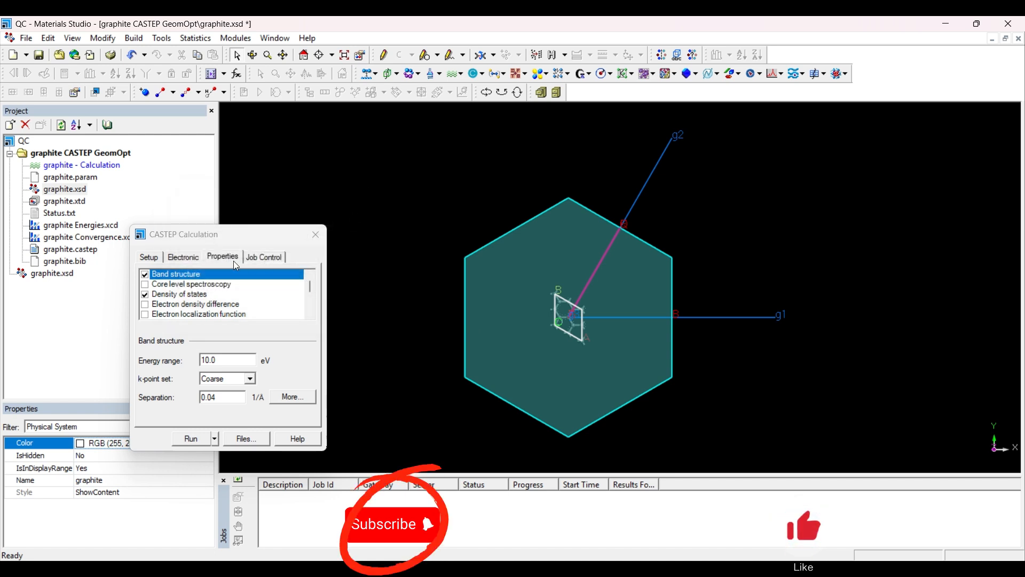
Run the CASTEP energy calculation with P1 symmetry and dismiss the job completion notice.
click(262, 259)
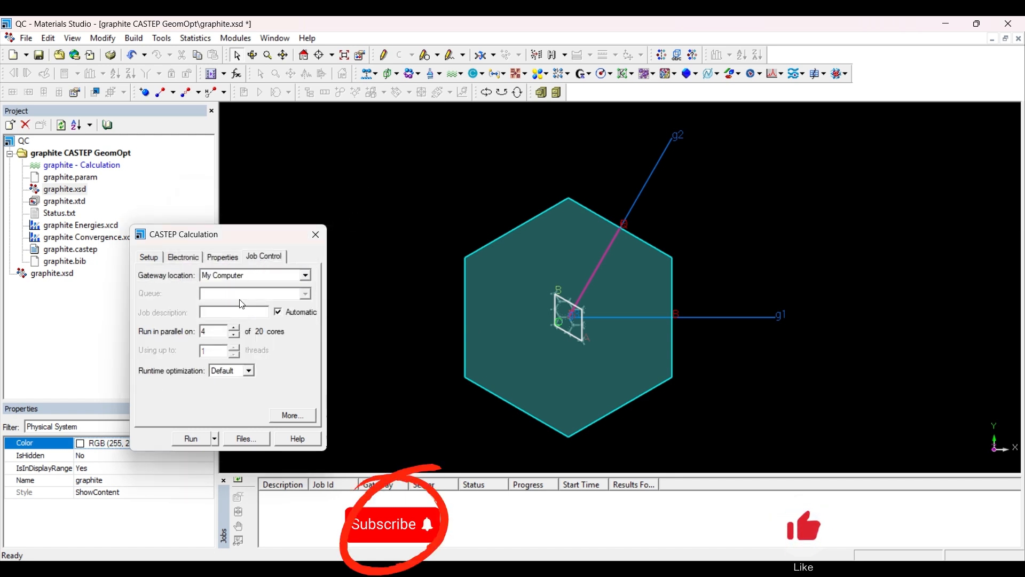
click(202, 438)
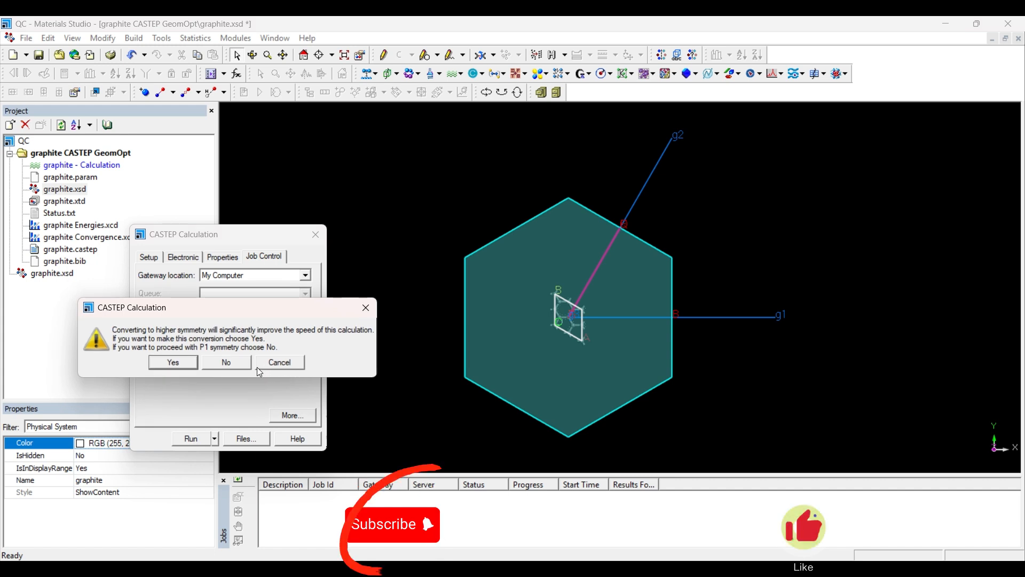
click(241, 365)
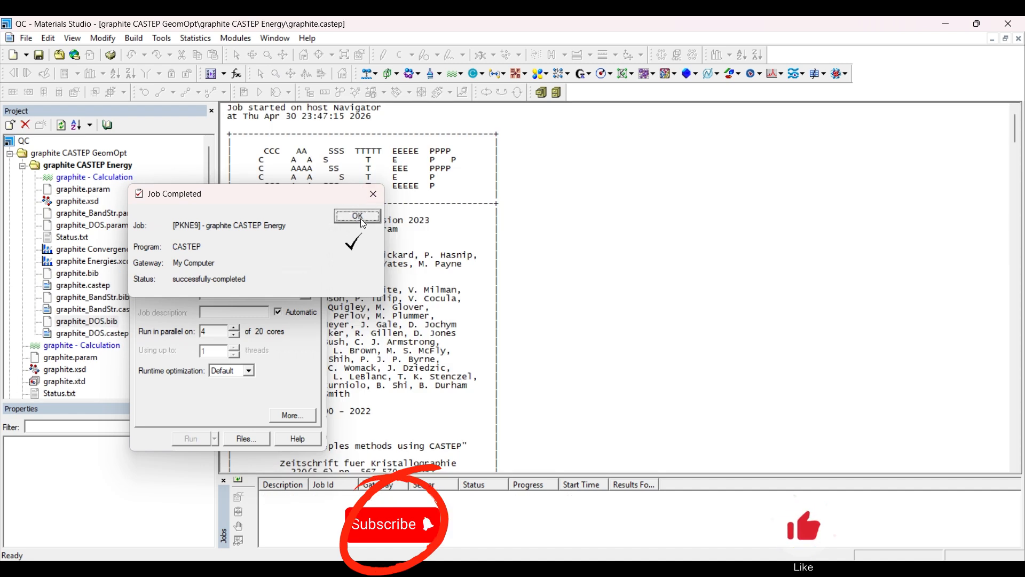
click(359, 217)
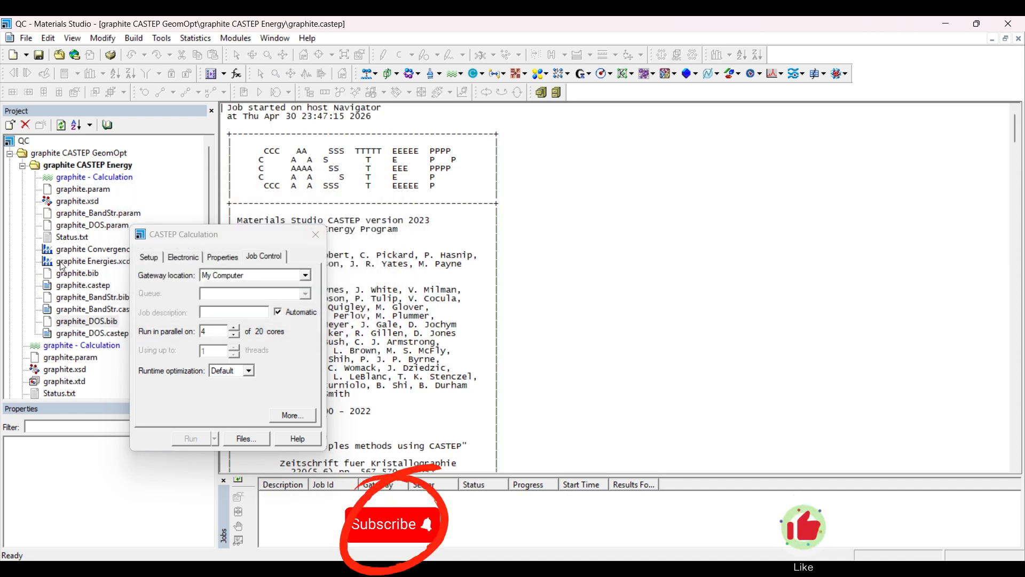
Open graphite.xsd from the graphite CASTEP Energy results and close the calculation setup.
double_click(89, 248)
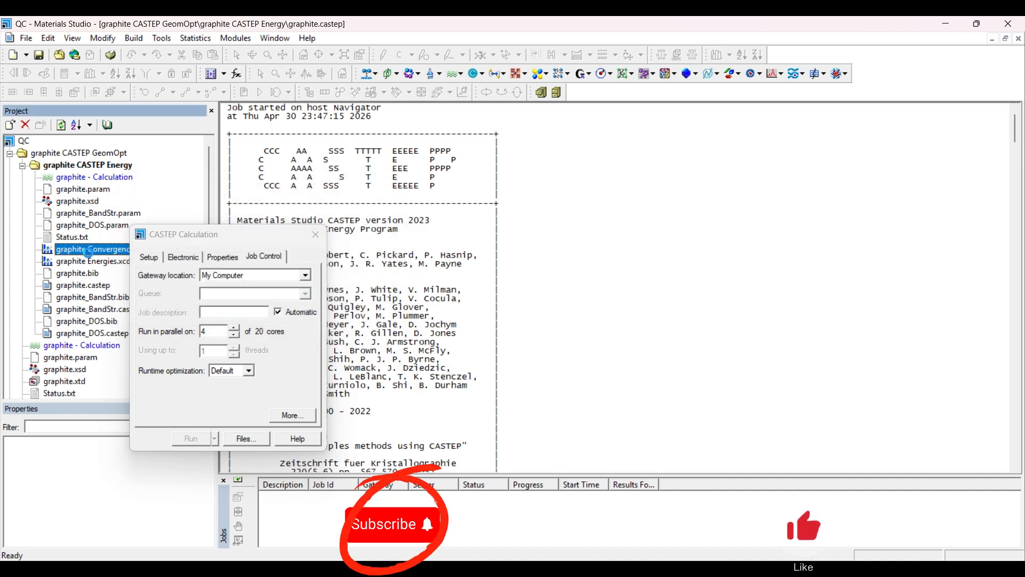
double_click(80, 201)
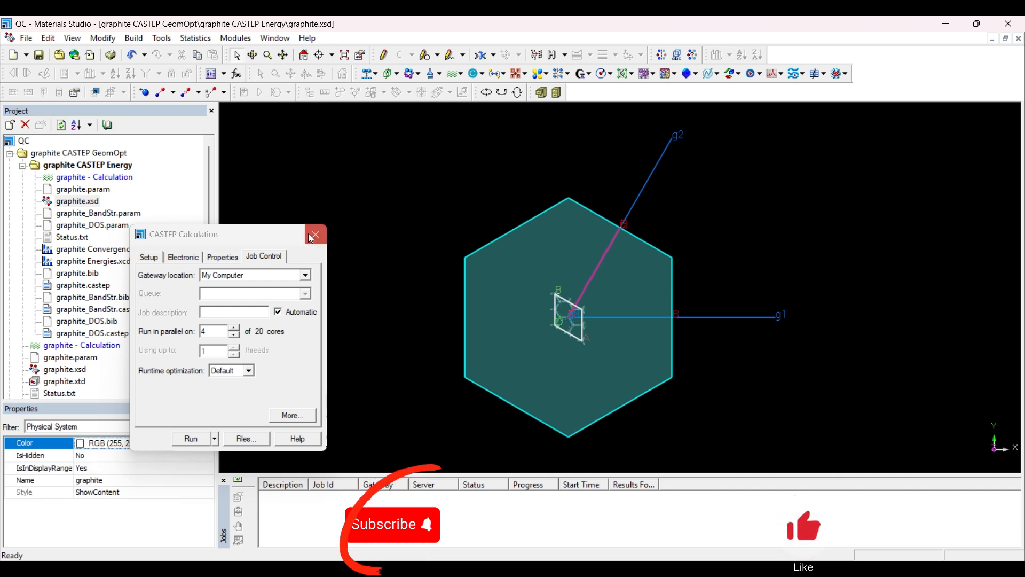
click(322, 235)
Plot the band structure from graphite_BandStr.castep as a line graph in eV with CASTEP Analysis.
click(451, 93)
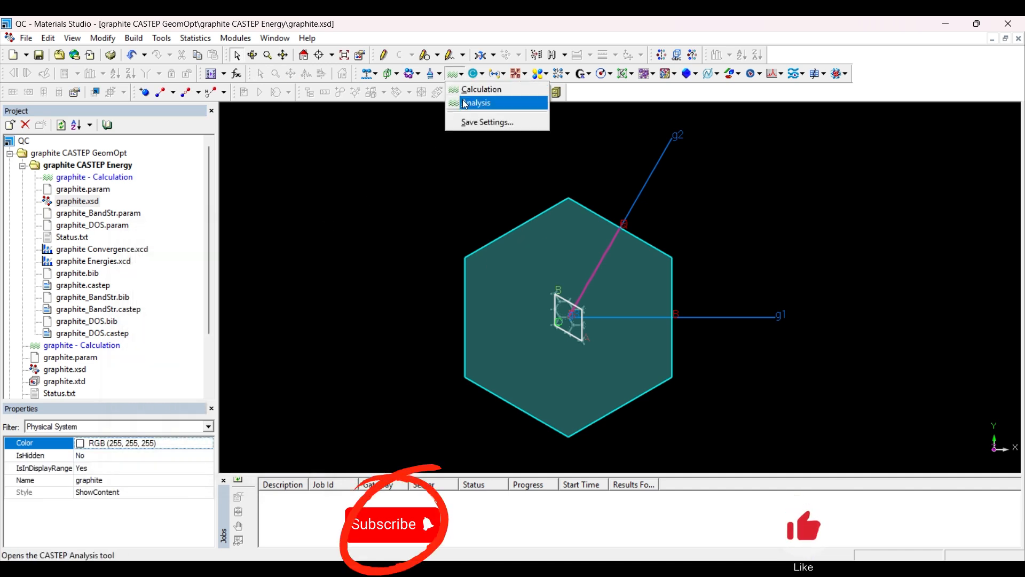
click(470, 100)
click(95, 214)
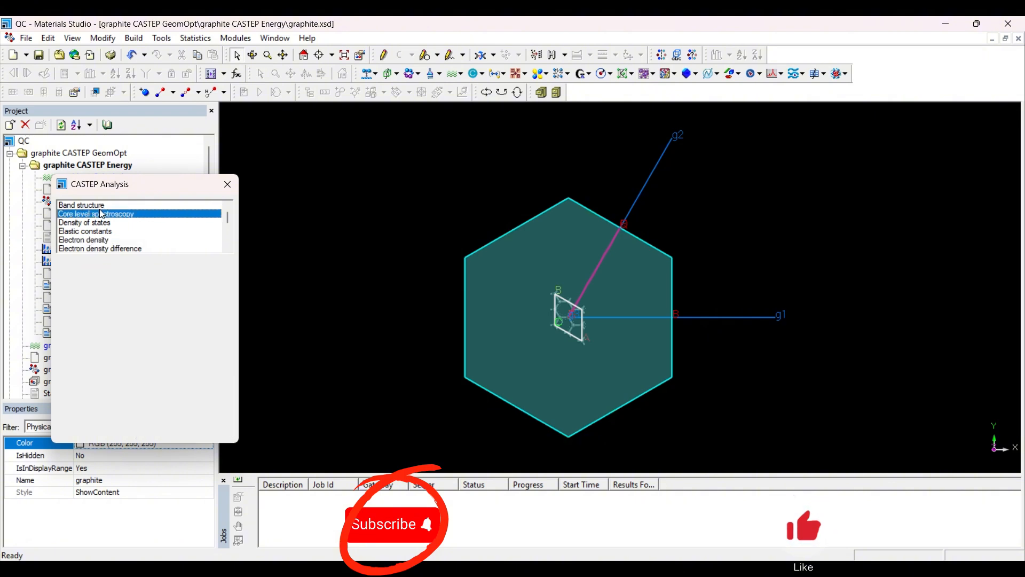
click(93, 207)
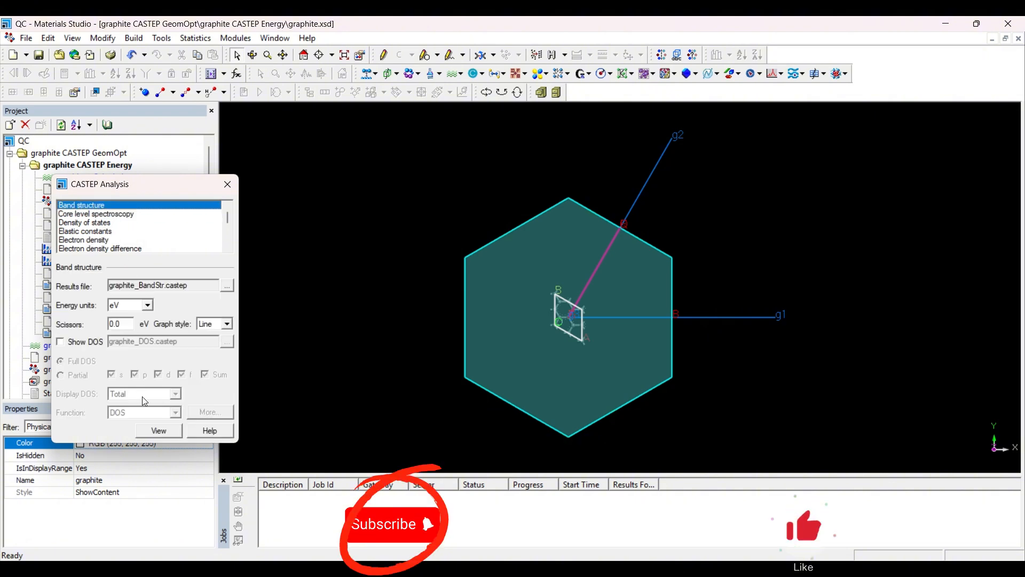
click(153, 430)
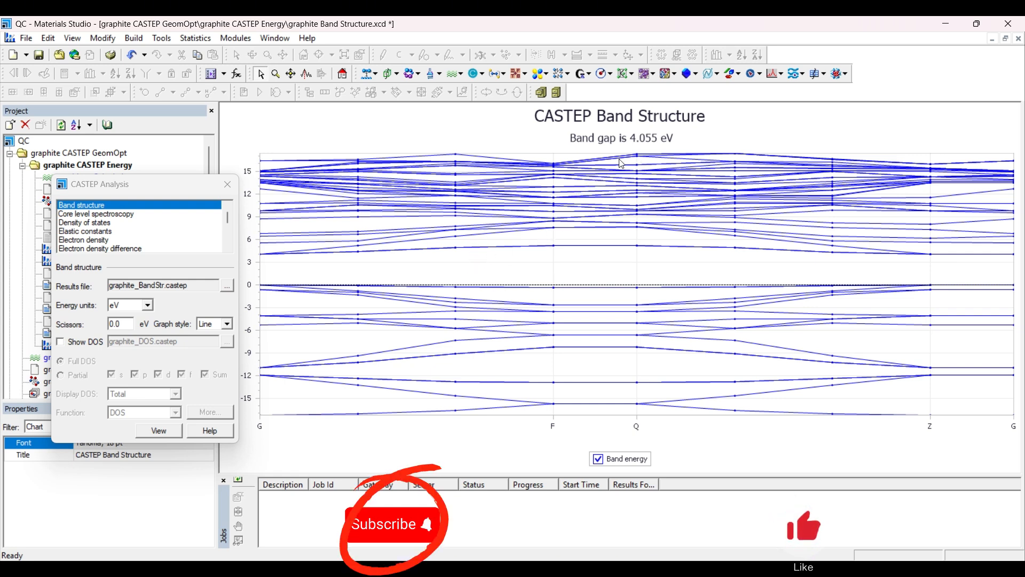
Return to the energy results' graphite.xsd and plot the total density of states from graphite_DOS.castep.
drag(210, 190, 285, 259)
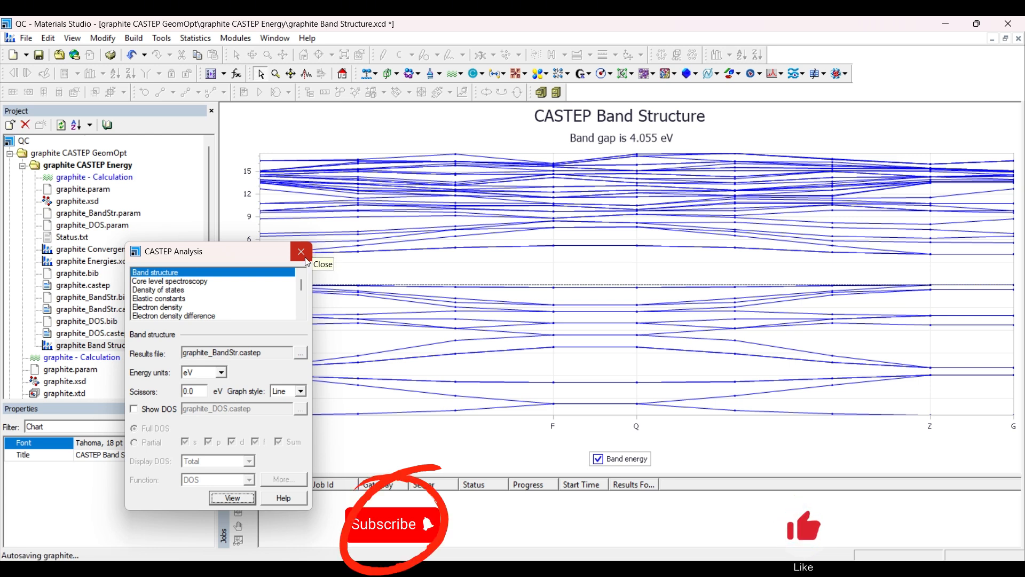
click(160, 289)
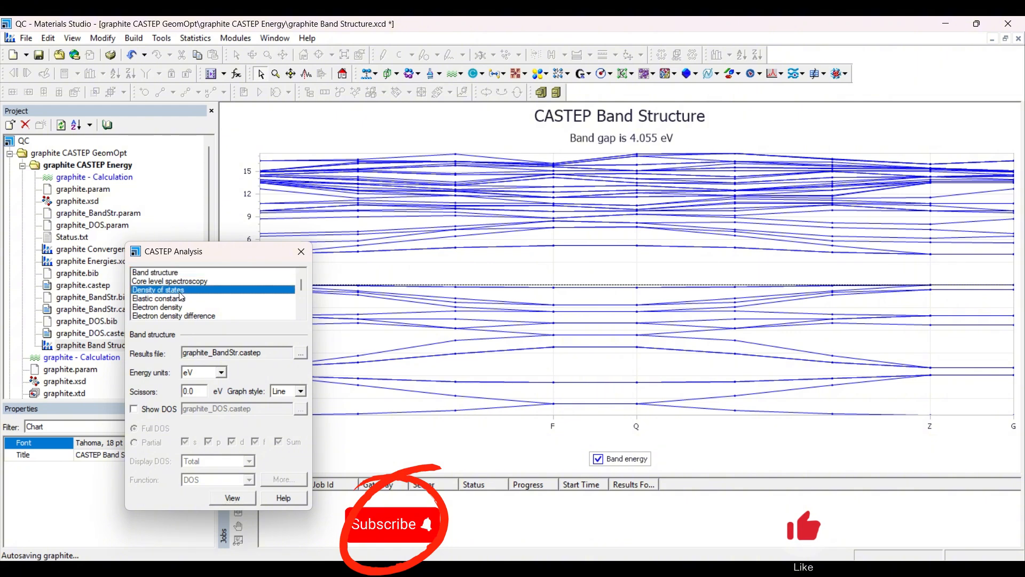
double_click(75, 201)
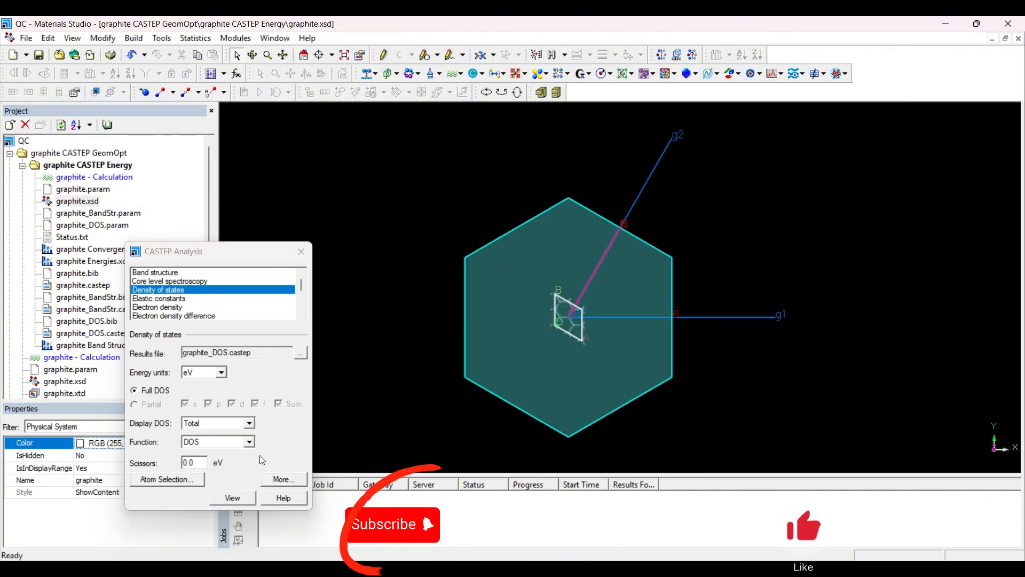
click(225, 496)
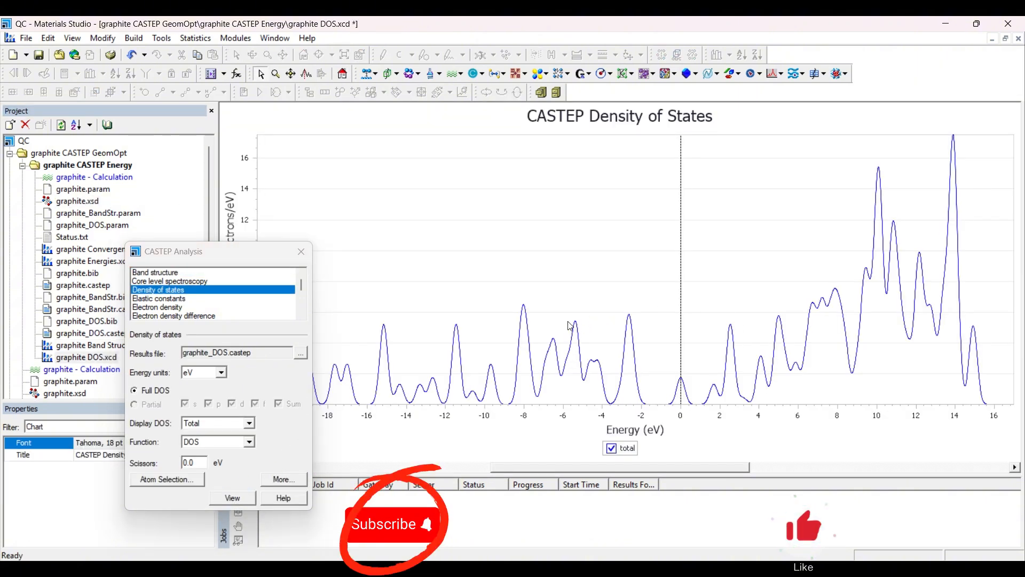
Examine the density of states around 0 eV up close and select the curve point at the top of that peak.
drag(236, 249, 122, 286)
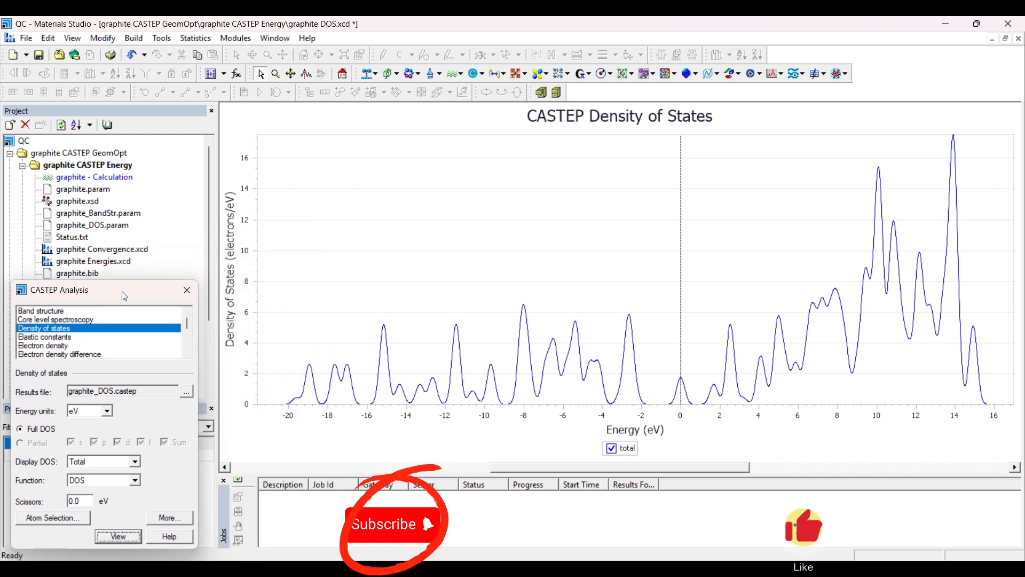
scroll(691, 331, up, 5)
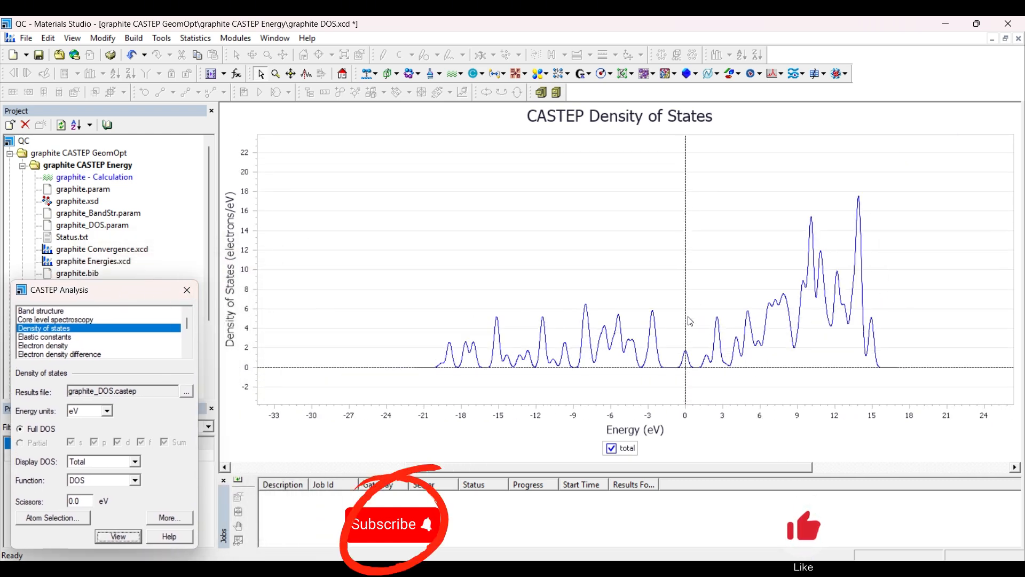
scroll(691, 377, up, 4)
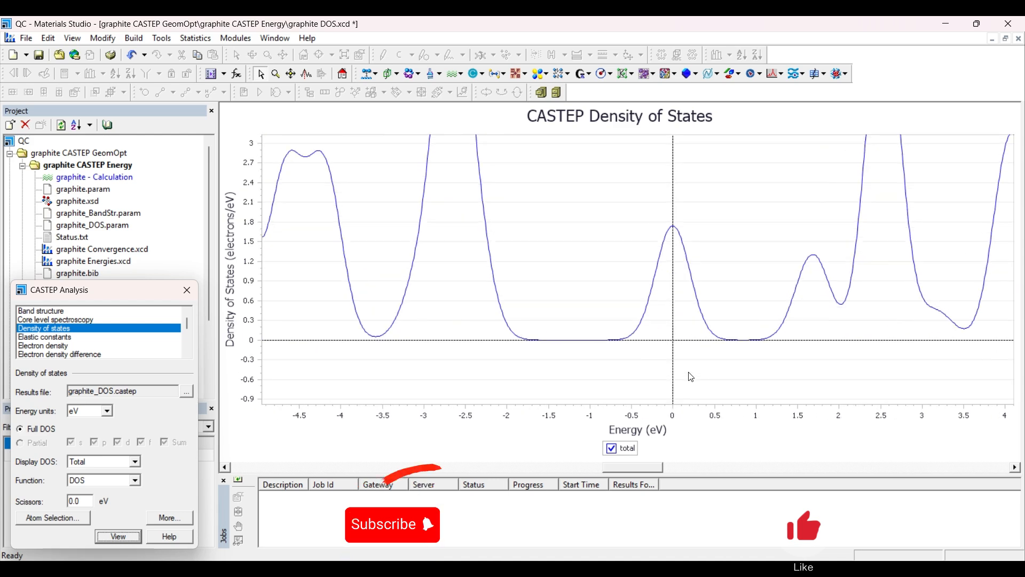
scroll(671, 155, up, 2)
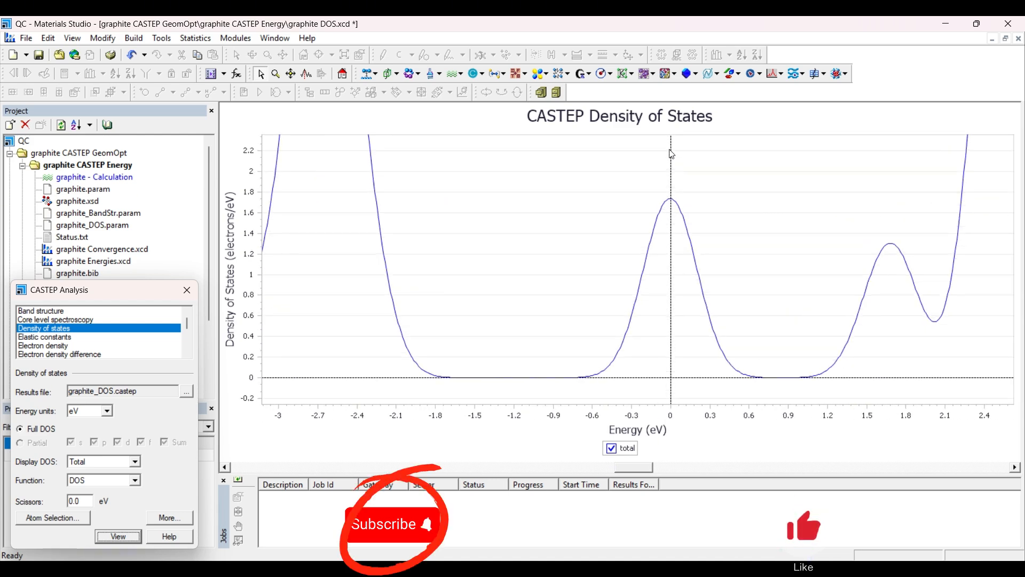
click(671, 206)
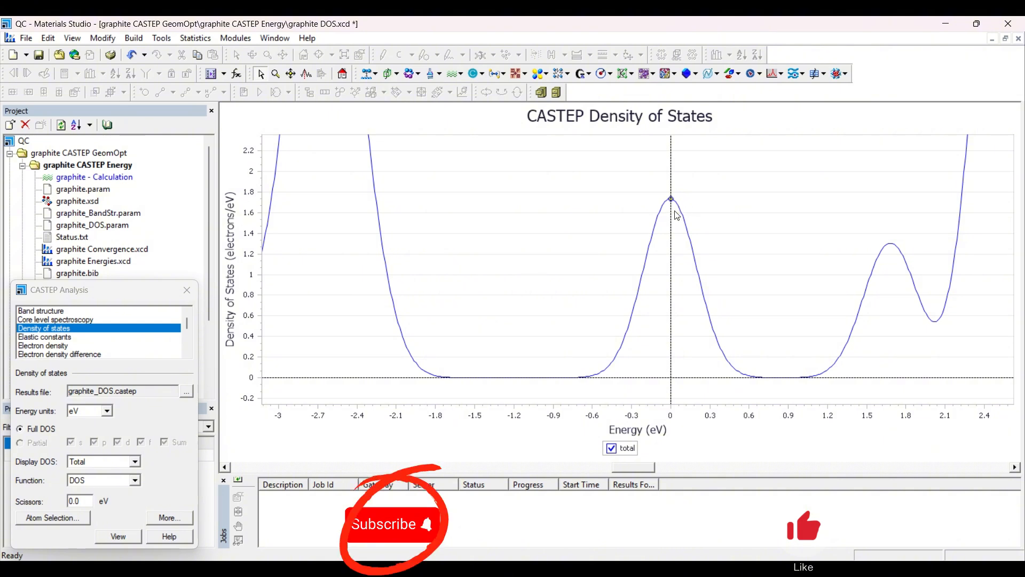
Copy the density of states chart data and paste it into the Book1 worksheet in OriginPro, starting at column A, row 1.
scroll(654, 209, down, 2)
scroll(647, 178, down, 2)
right_click(647, 177)
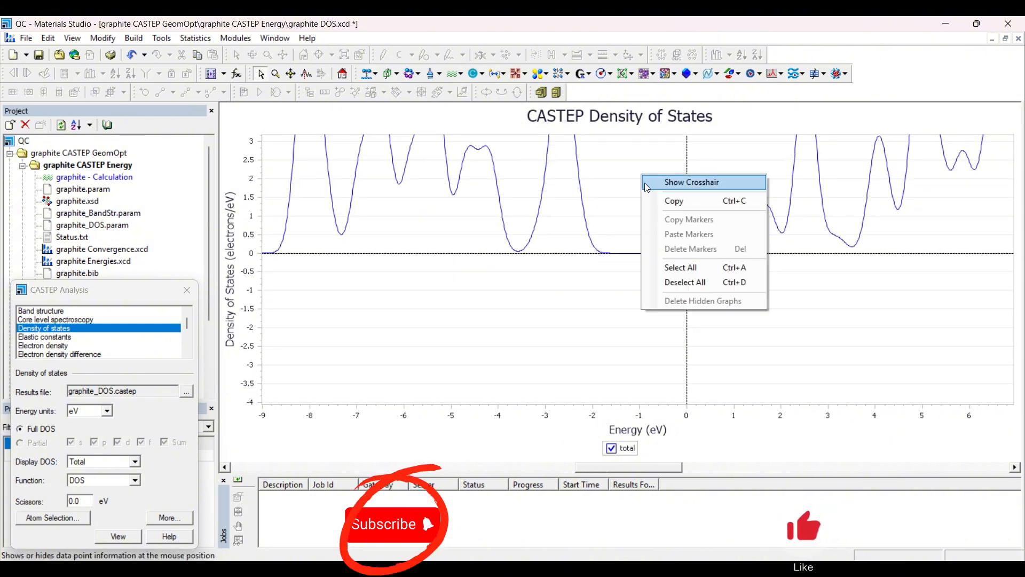
click(664, 201)
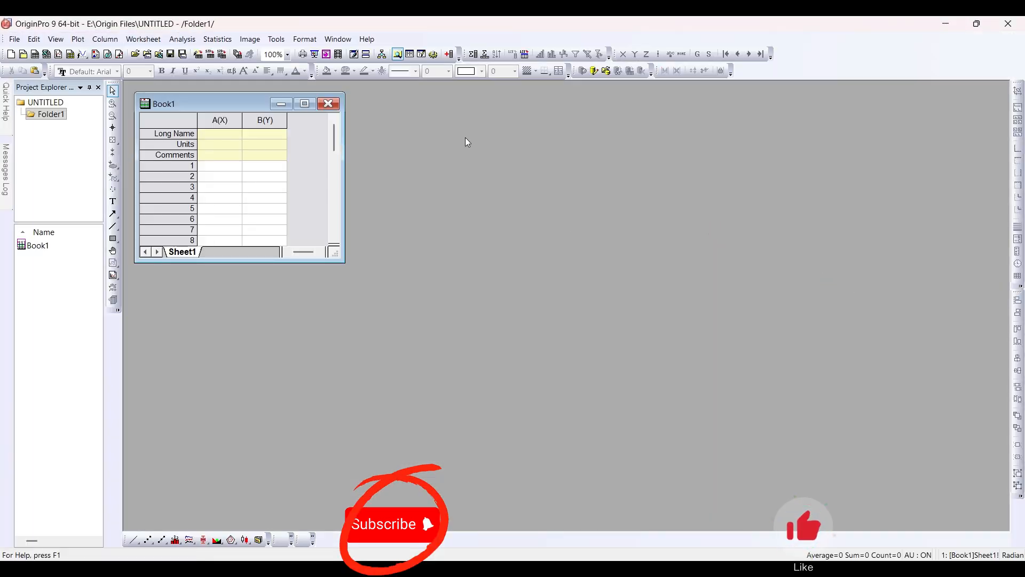
click(240, 171)
key(ctrl+v)
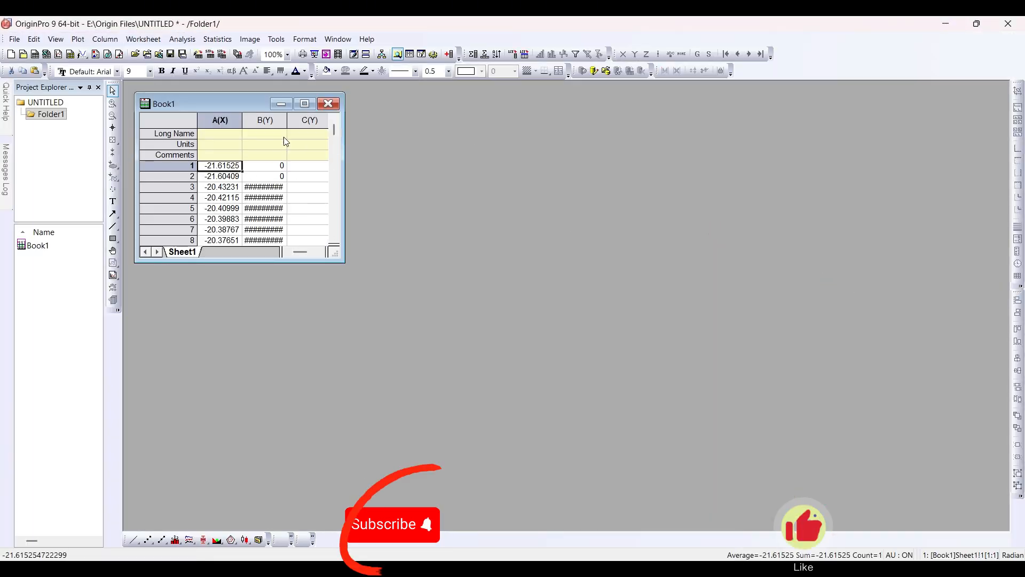
Maximize the Book1 worksheet and plot columns A(X) and B(Y) as a line graph.
click(305, 103)
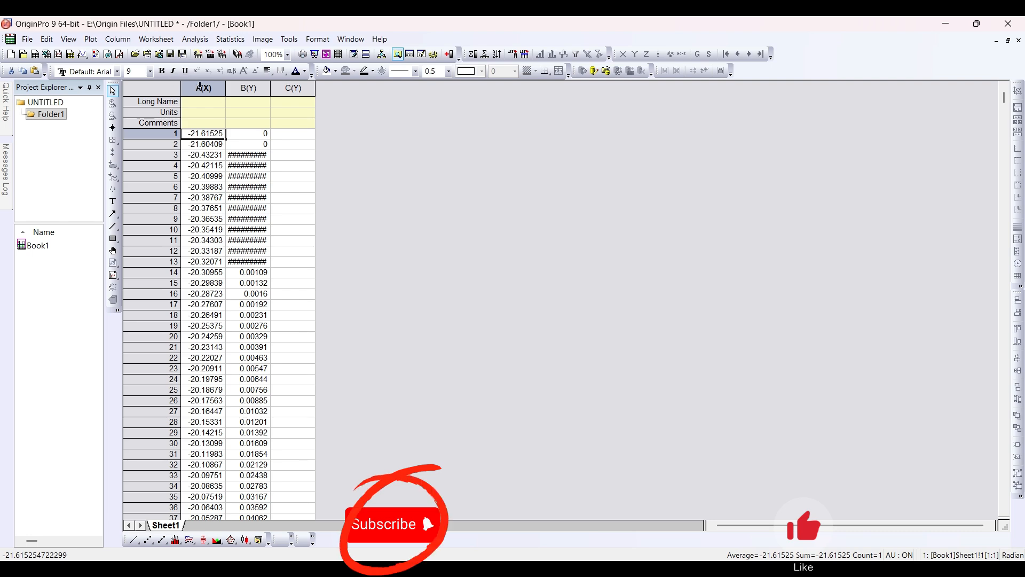
drag(204, 88, 249, 88)
click(133, 540)
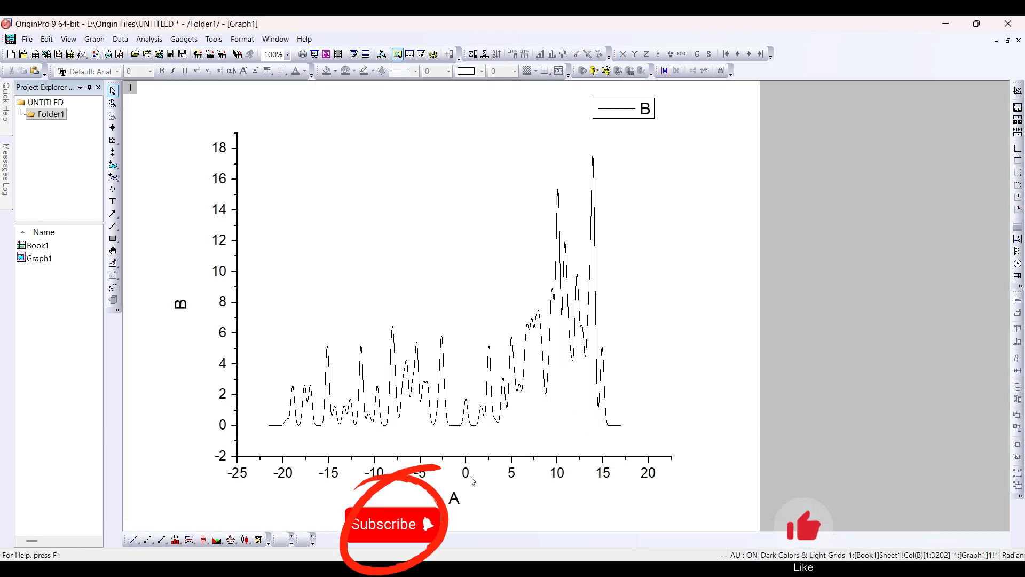
Set the graph's horizontal axis scale to run from -2 to 2.
double_click(466, 472)
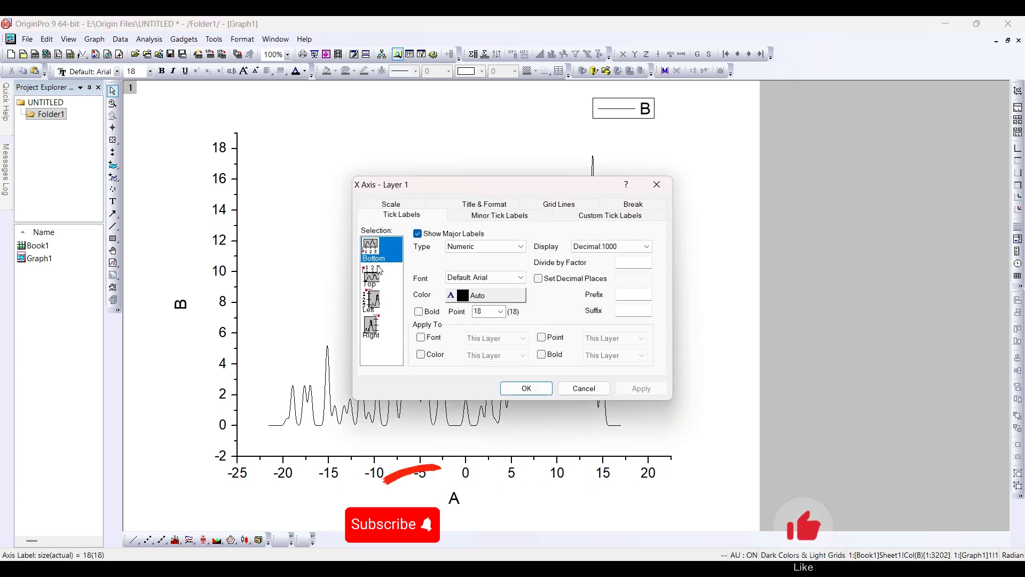
click(396, 205)
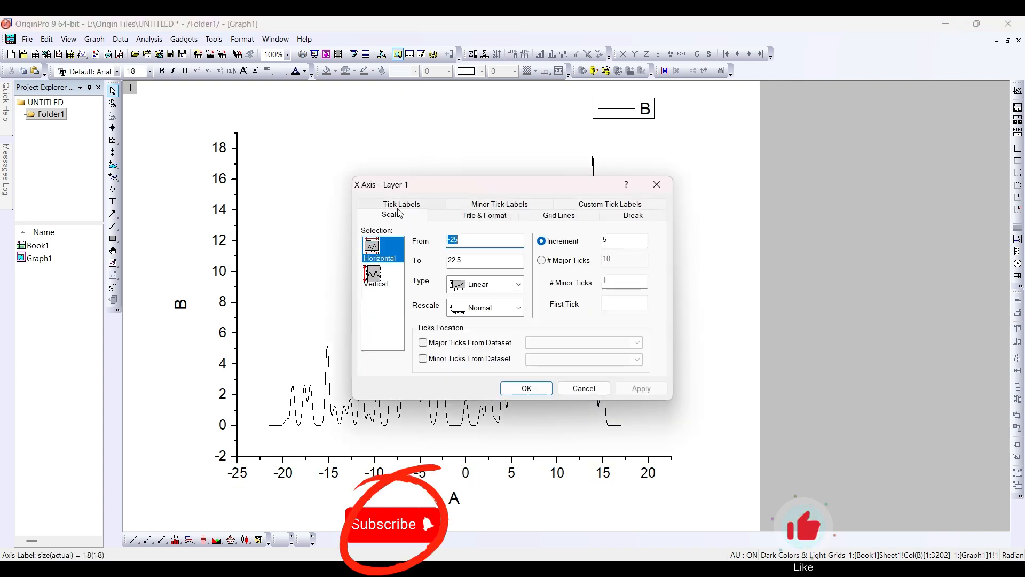
text(-2)
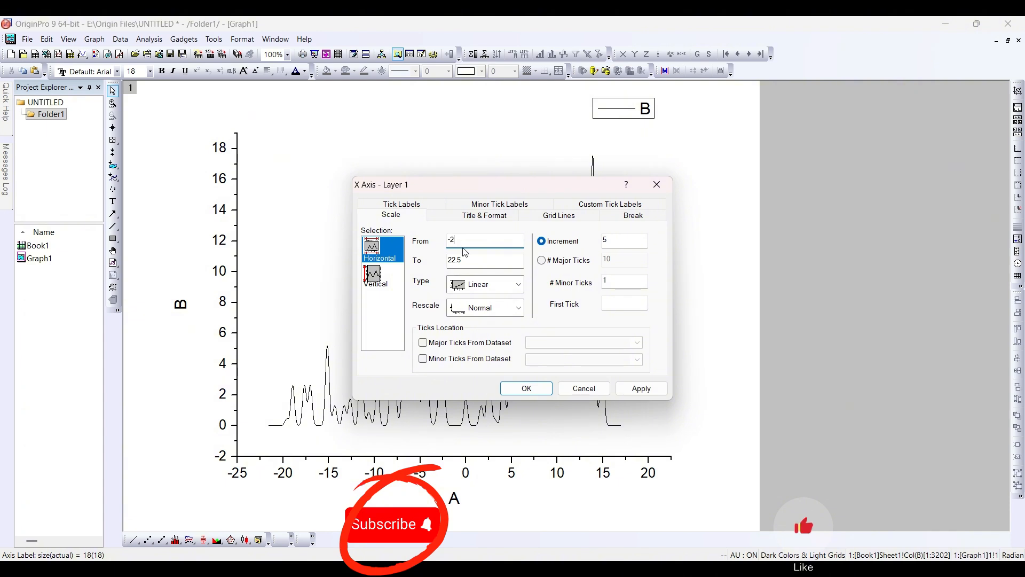
key(Tab)
text(2)
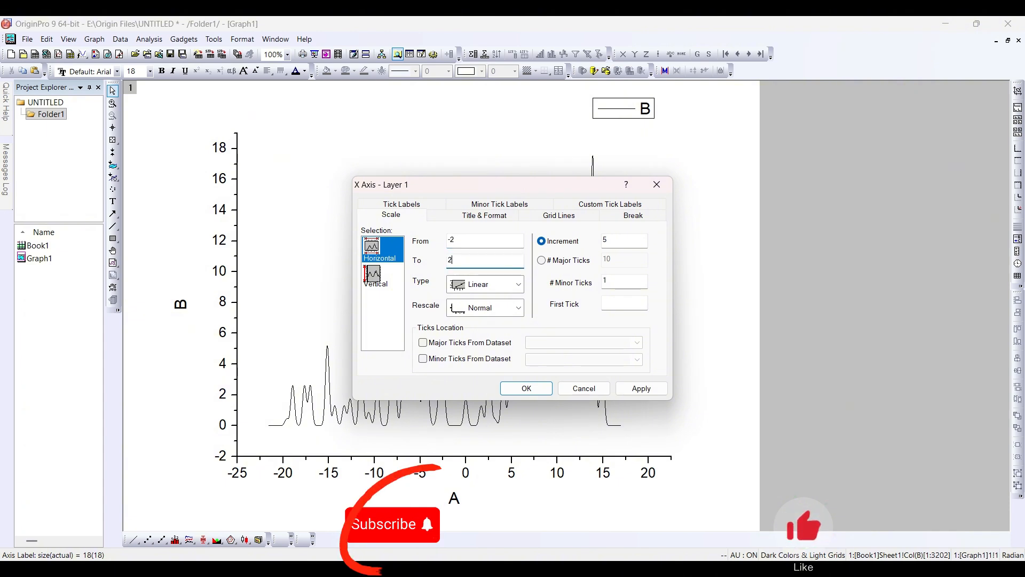
click(524, 389)
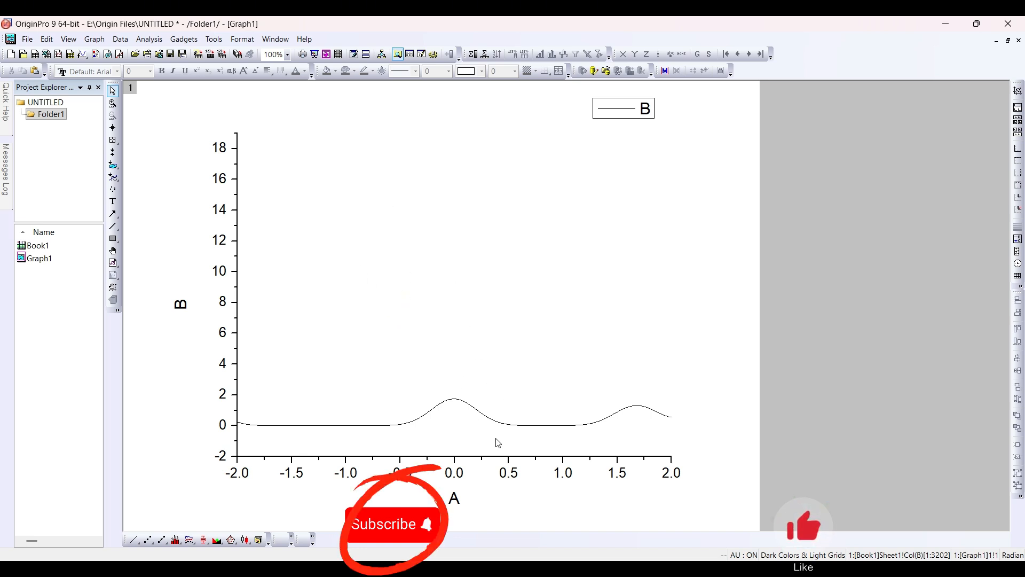
Set the graph's vertical axis scale to run from -0.5 to 5 and apply it.
double_click(210, 302)
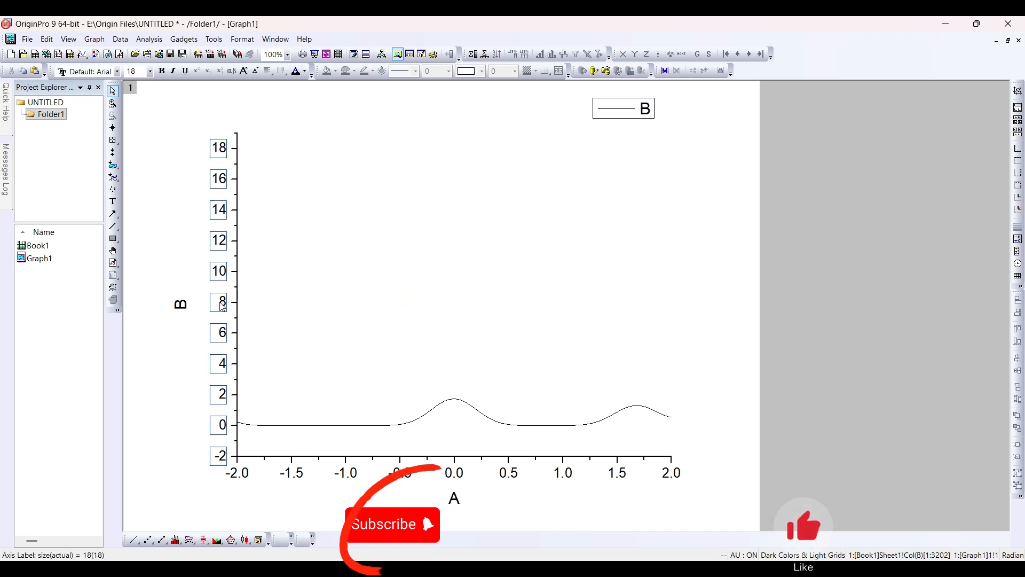
drag(470, 183, 766, 176)
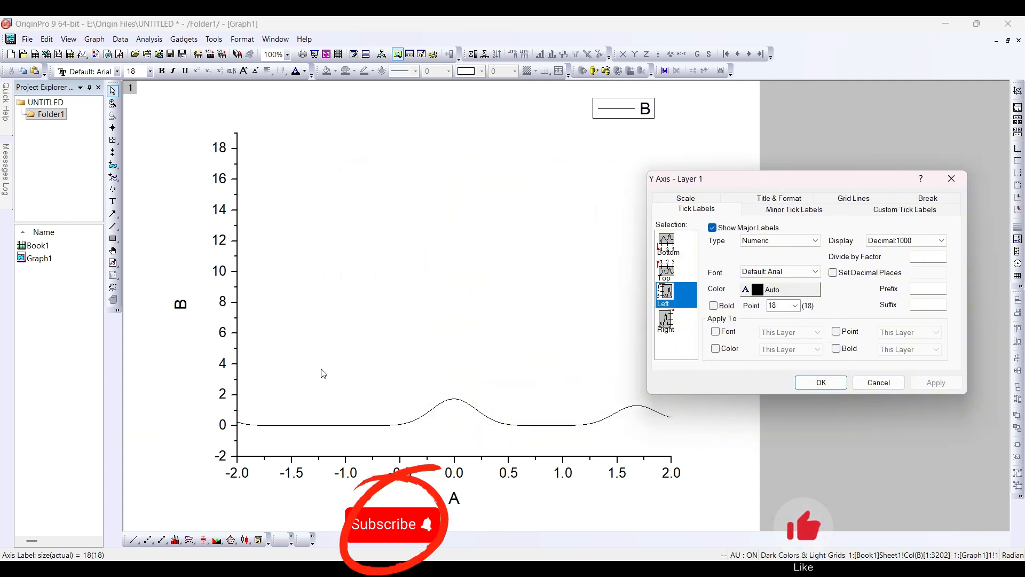
click(685, 199)
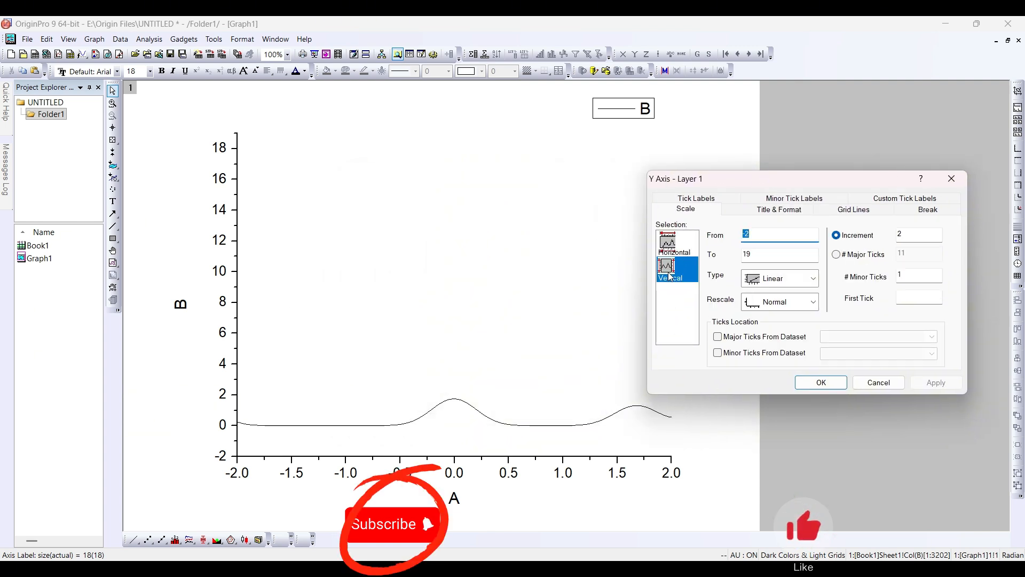
text(-0.5)
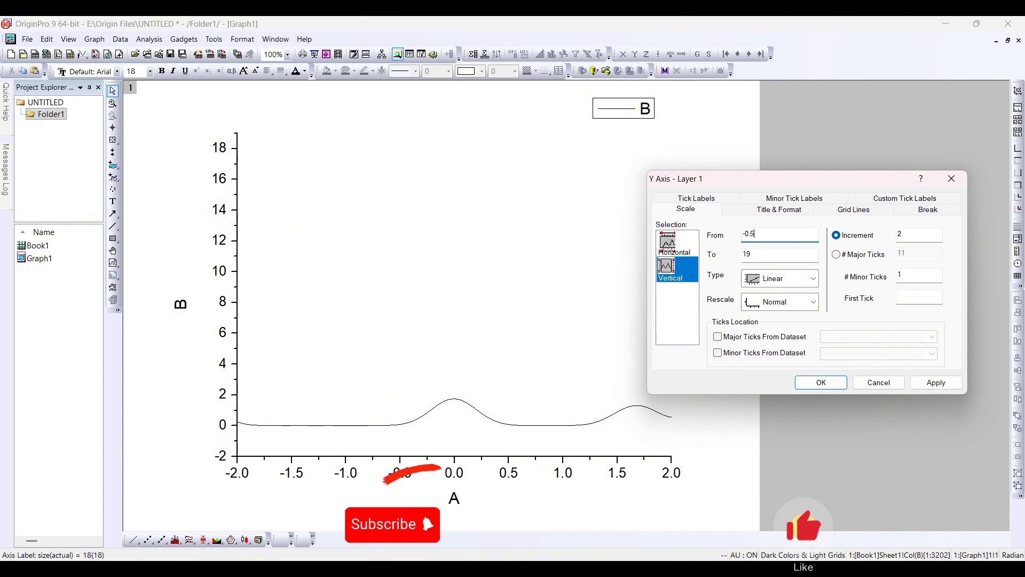
double_click(758, 255)
text(5)
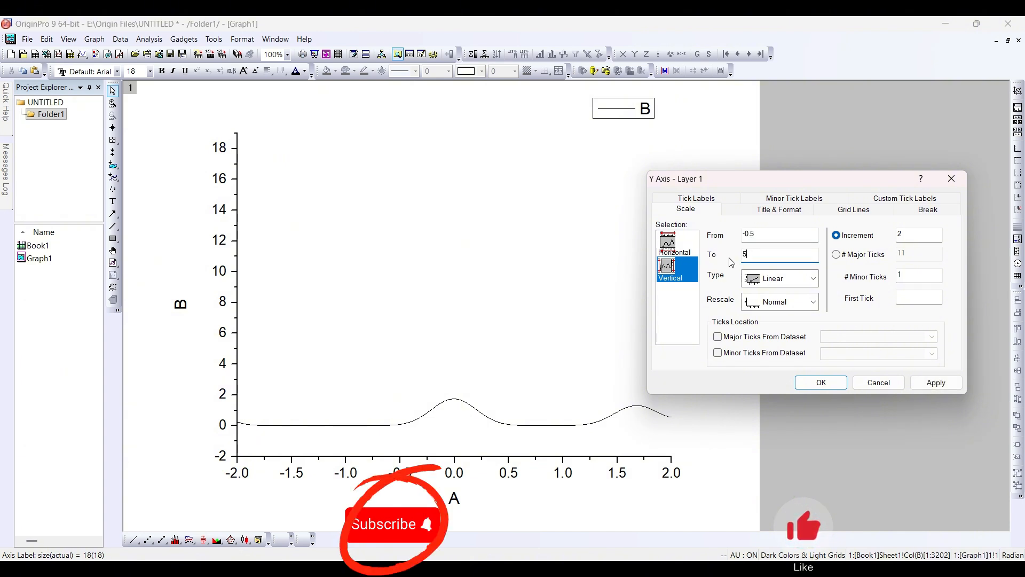
click(934, 382)
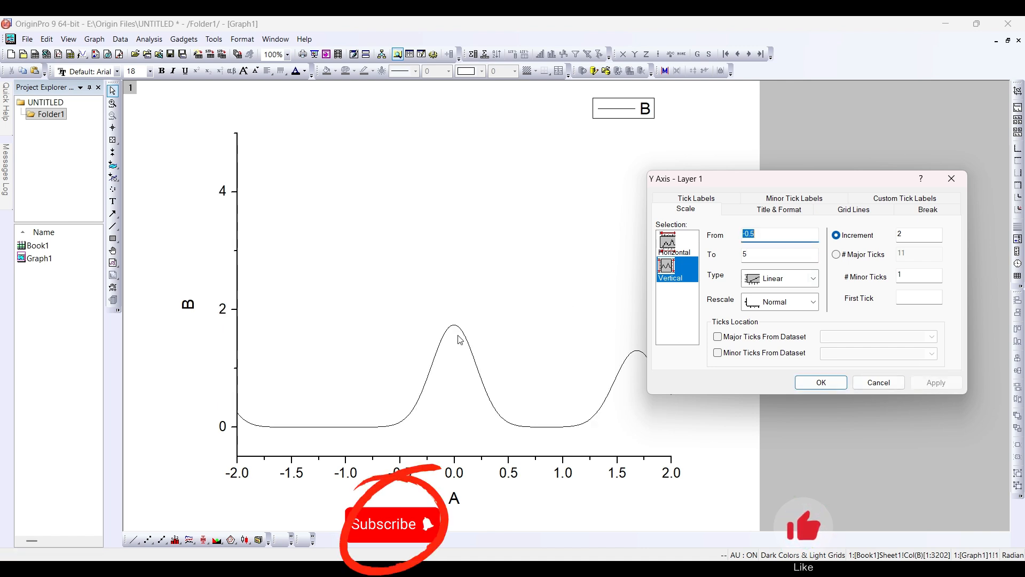
Reduce the vertical axis upper limit to 3 and close the axis settings.
key(Tab)
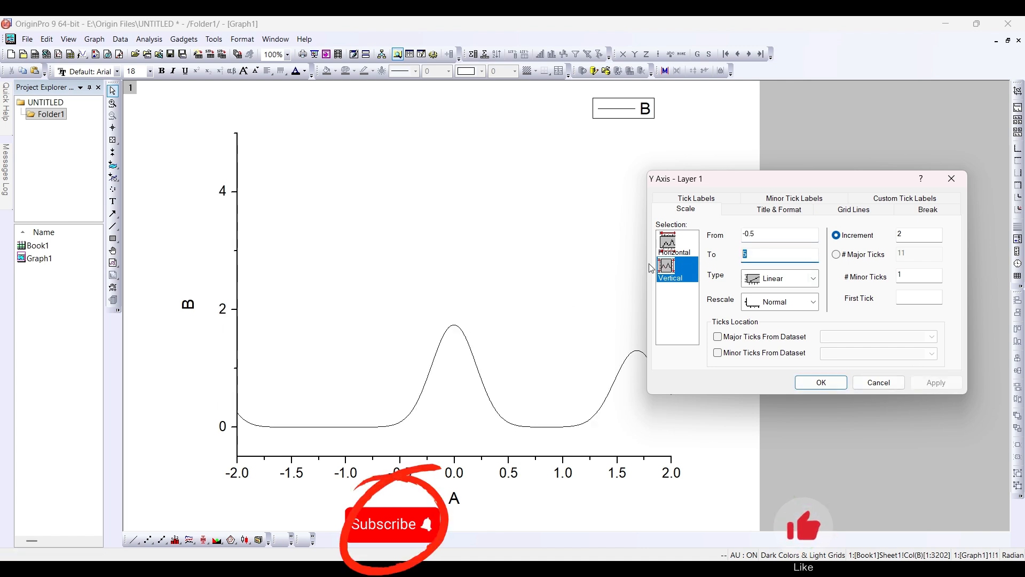
text(3)
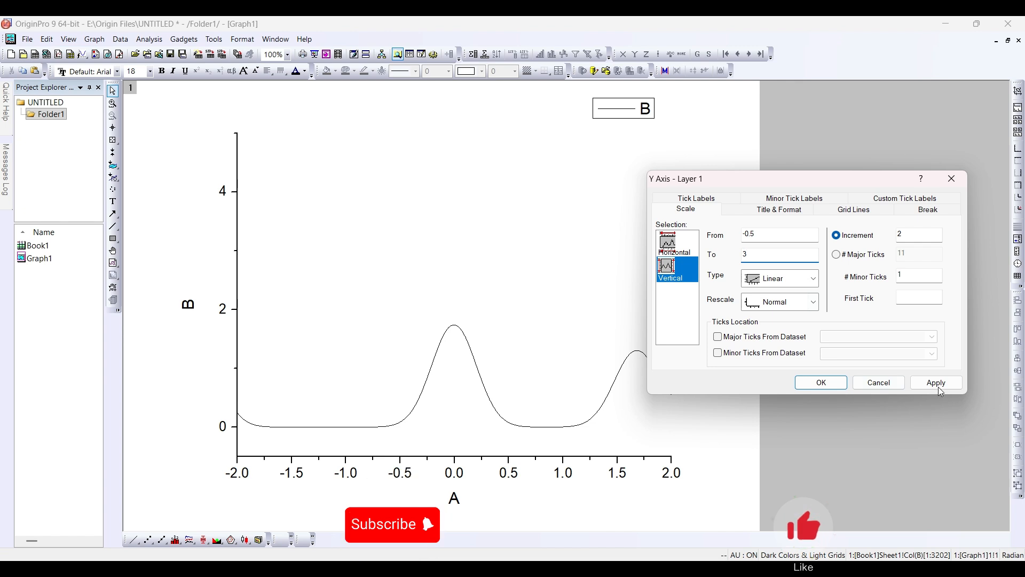
click(938, 384)
click(819, 383)
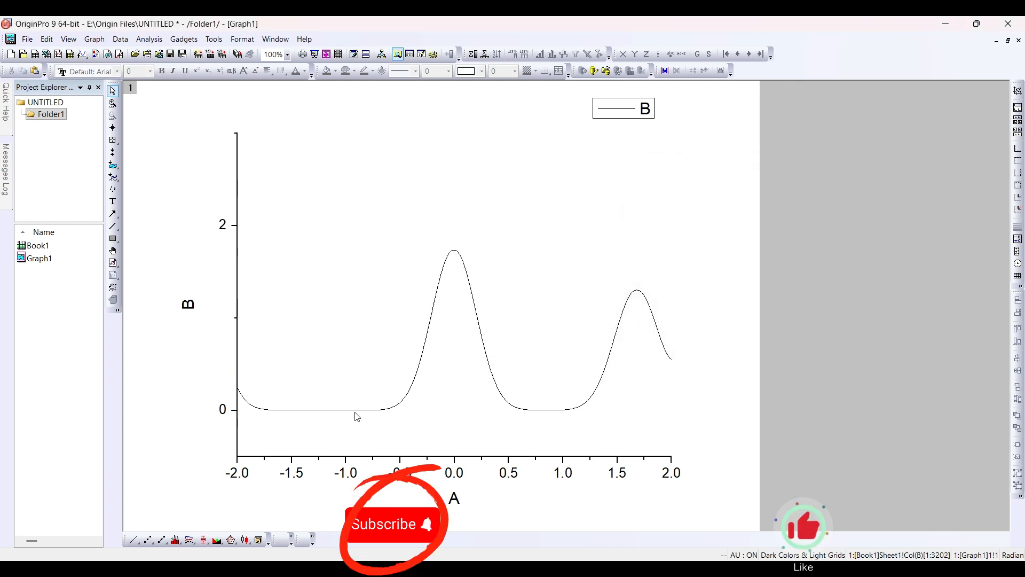
Integrate the peak around 0 with the Integrate gadget, using an X range from -1 to 1.
click(184, 39)
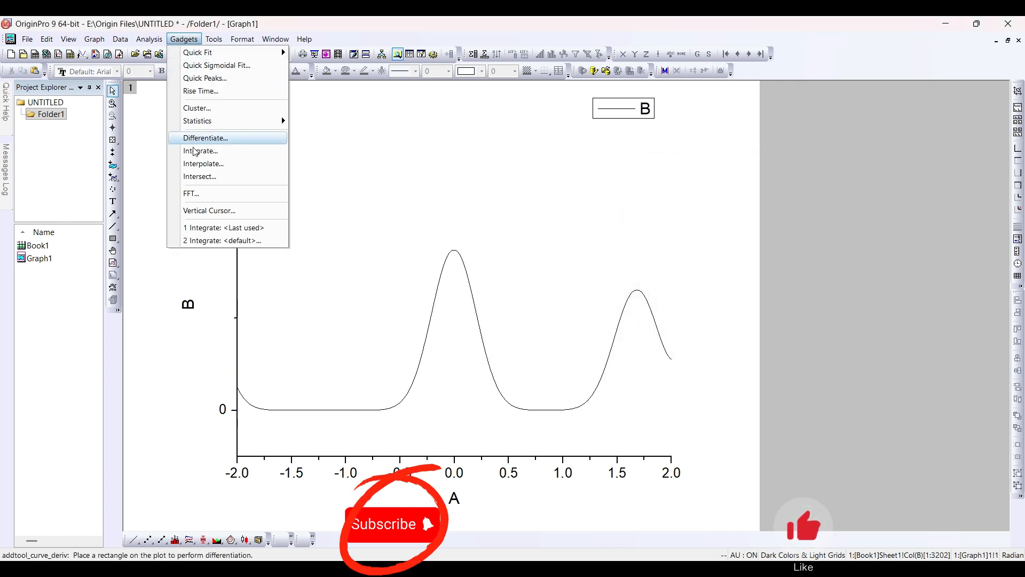
click(246, 152)
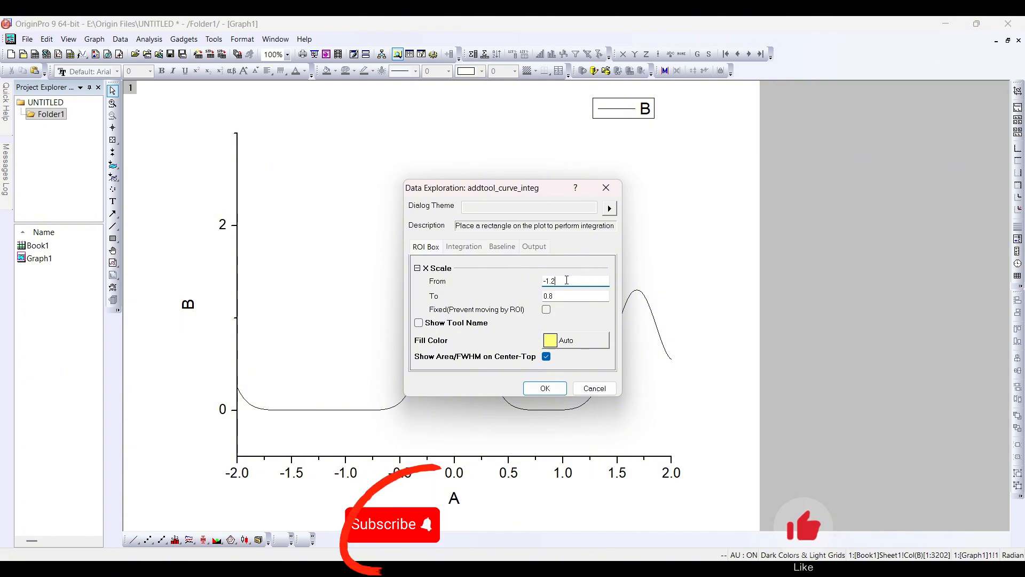
click(566, 280)
key(Tab)
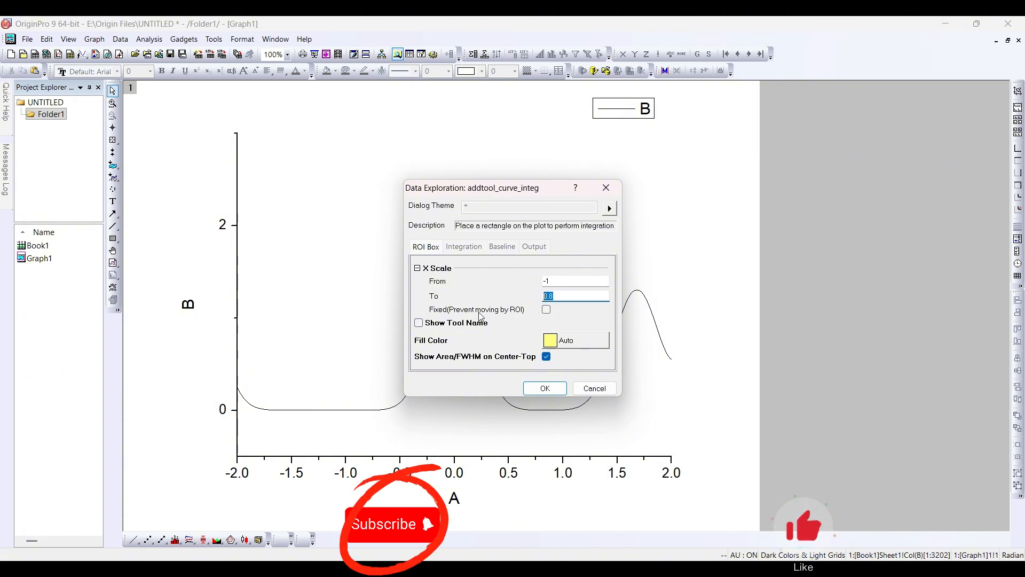
click(569, 310)
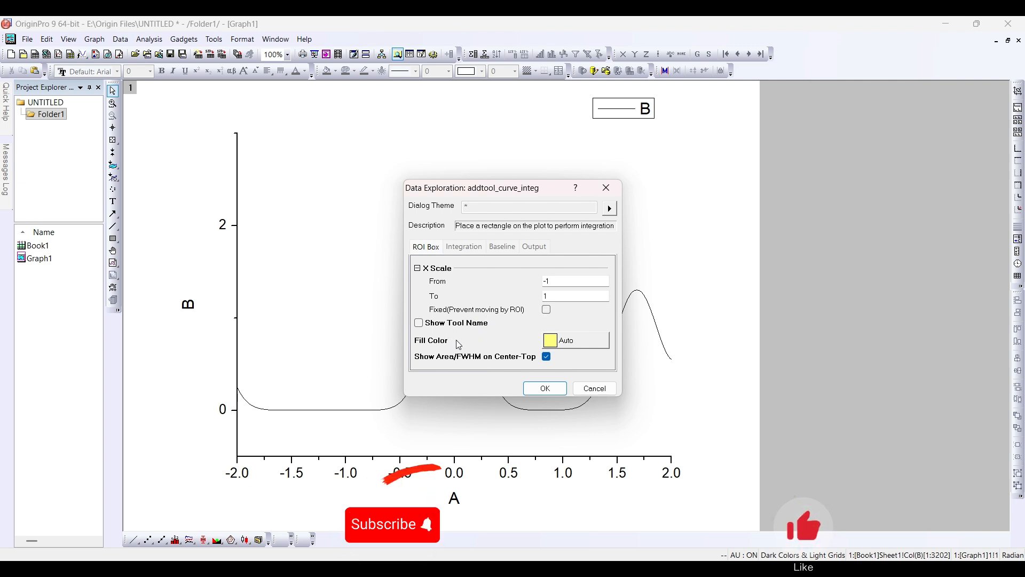
click(544, 389)
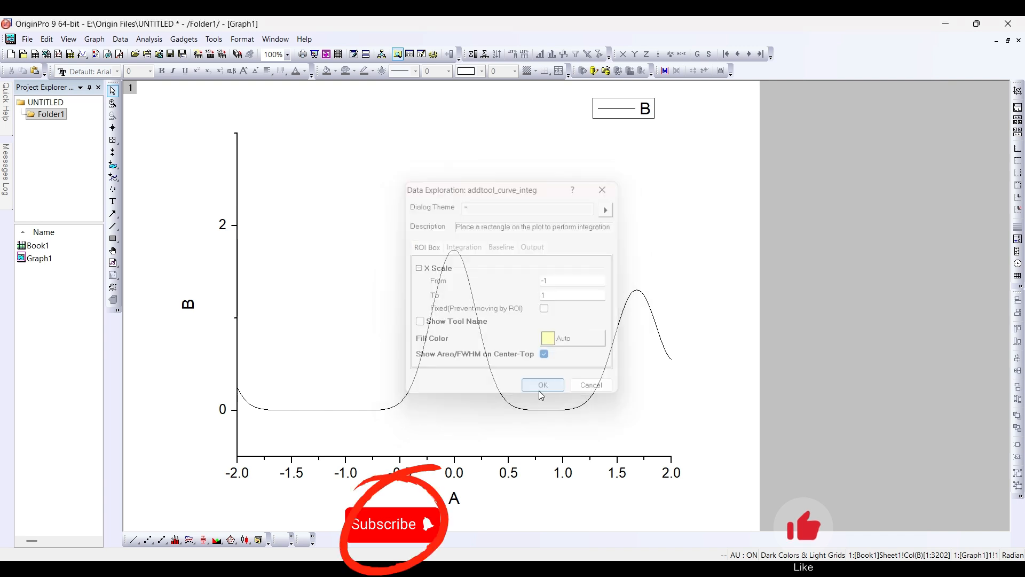
mouse_move(450, 328)
mouse_down()
mouse_move(455, 345)
mouse_move(439, 343)
mouse_move(448, 348)
mouse_up()
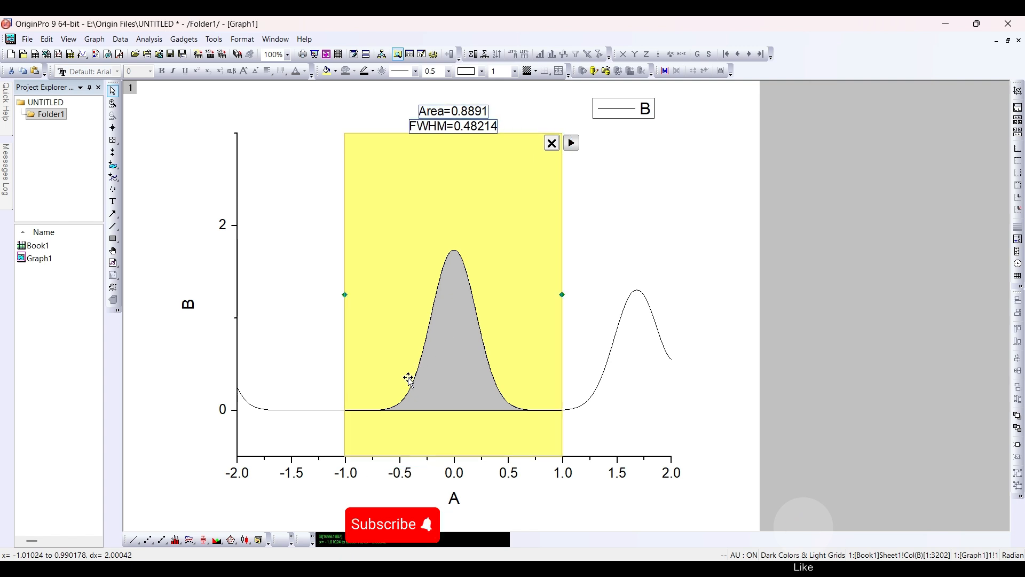